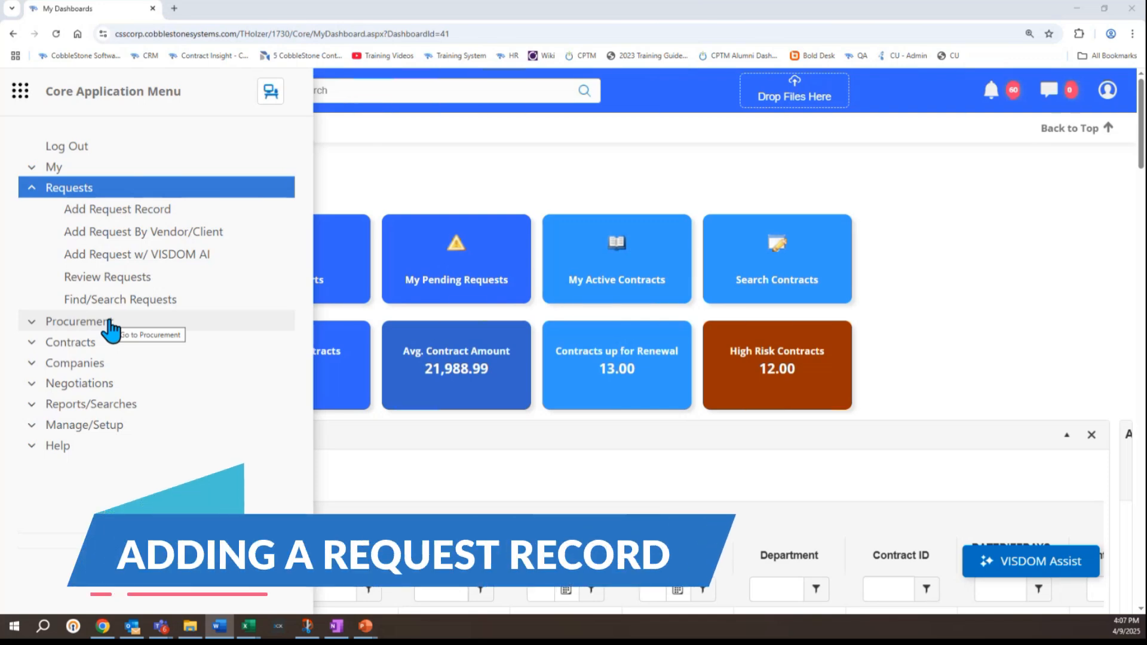
Step: Start a new request record of the Consulting Agreement type
click(125, 209)
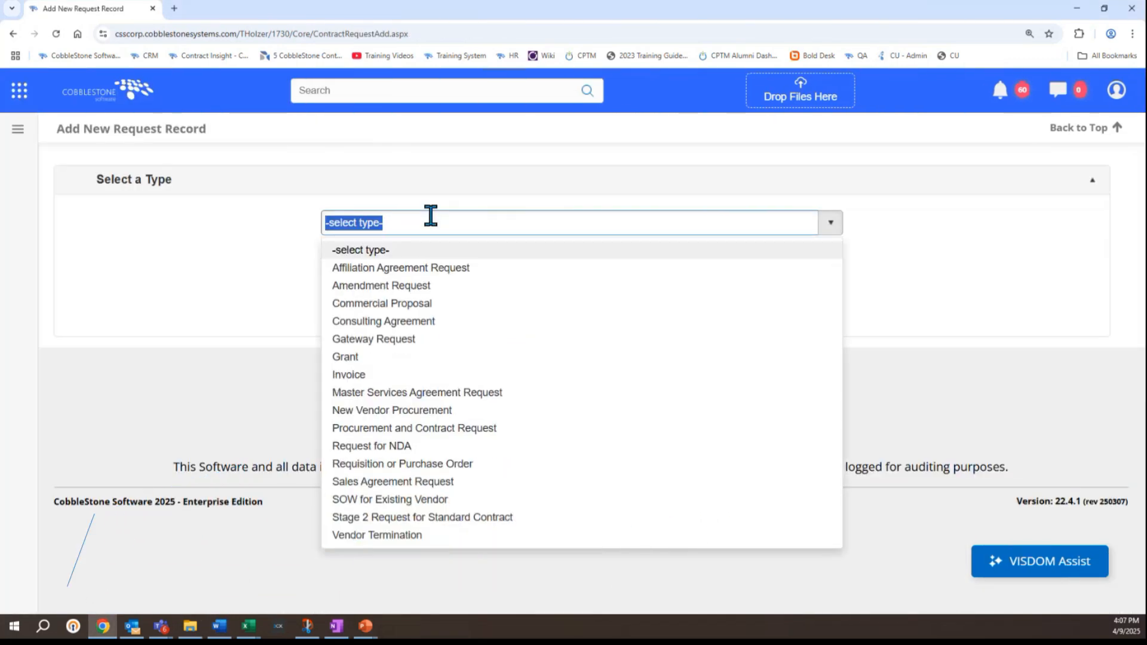
click(442, 325)
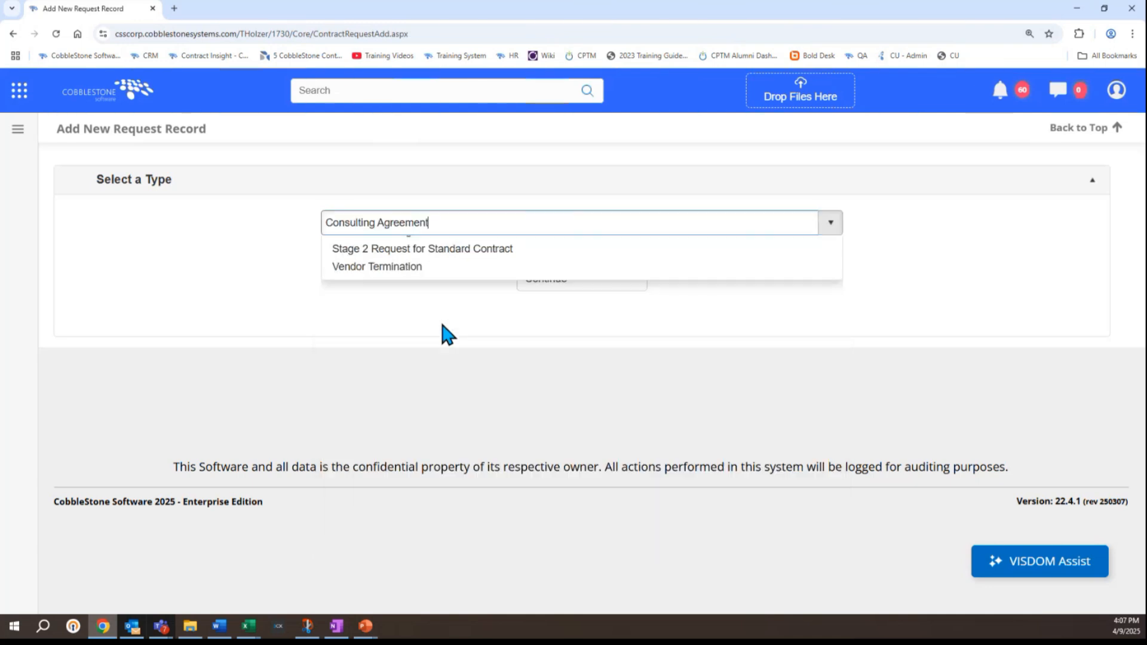
click(607, 293)
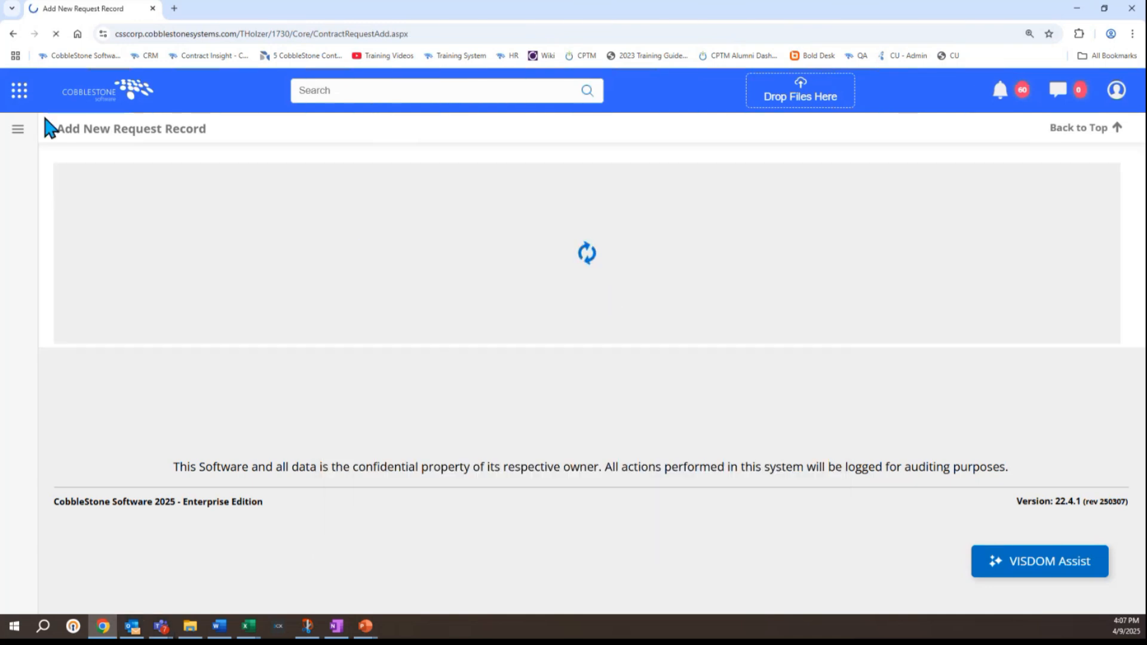
Step: Examine the master reference data options in the setup area, including the one for record types
click(18, 129)
click(128, 311)
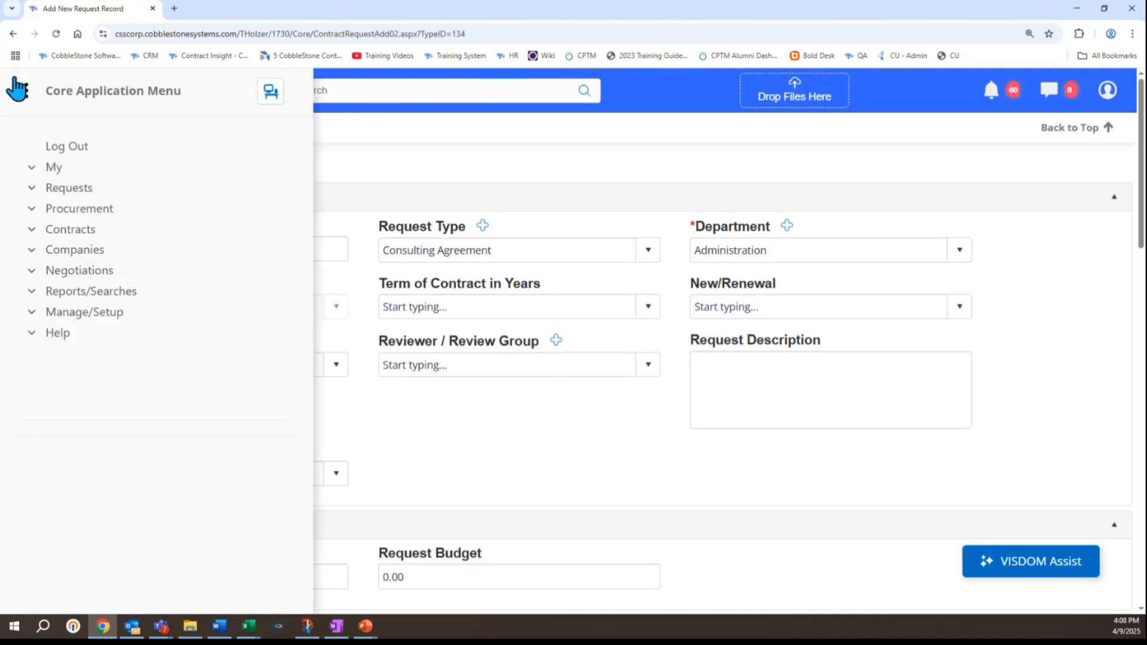
click(108, 314)
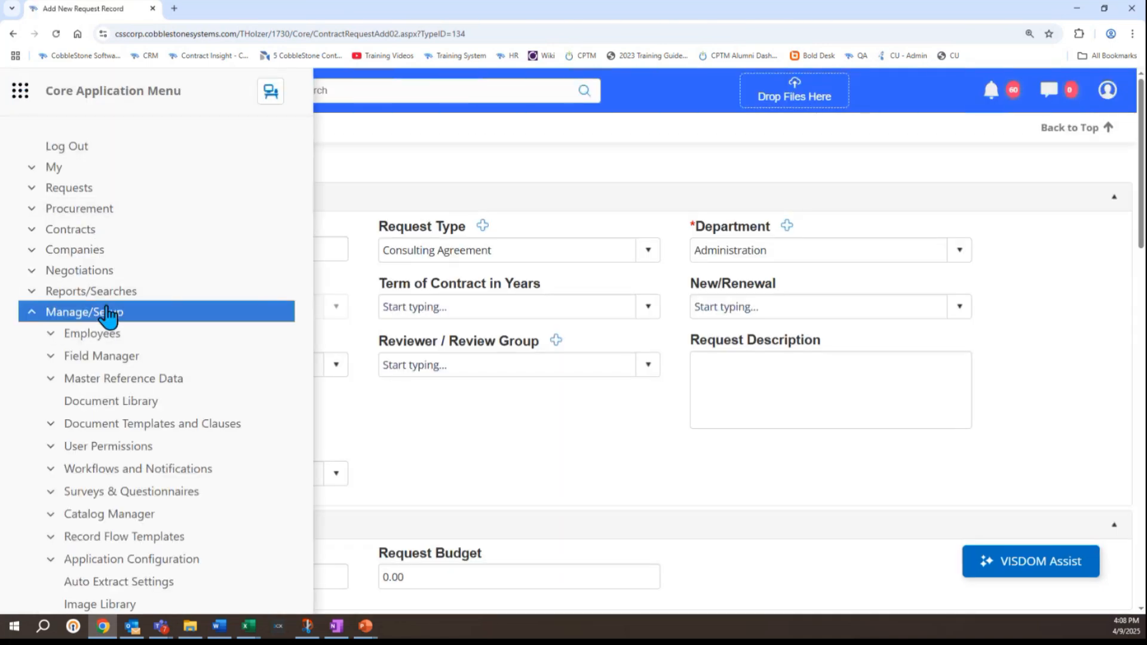
click(122, 380)
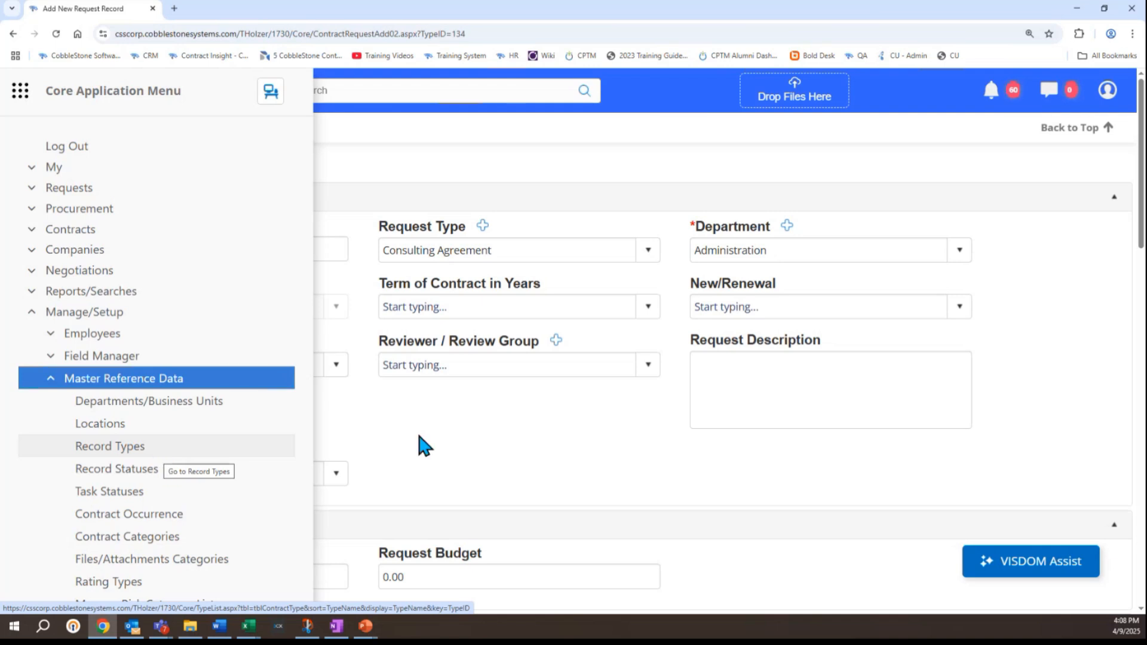
Step: Assign Request Review Group as the reviewer of the new consulting agreement request
click(134, 246)
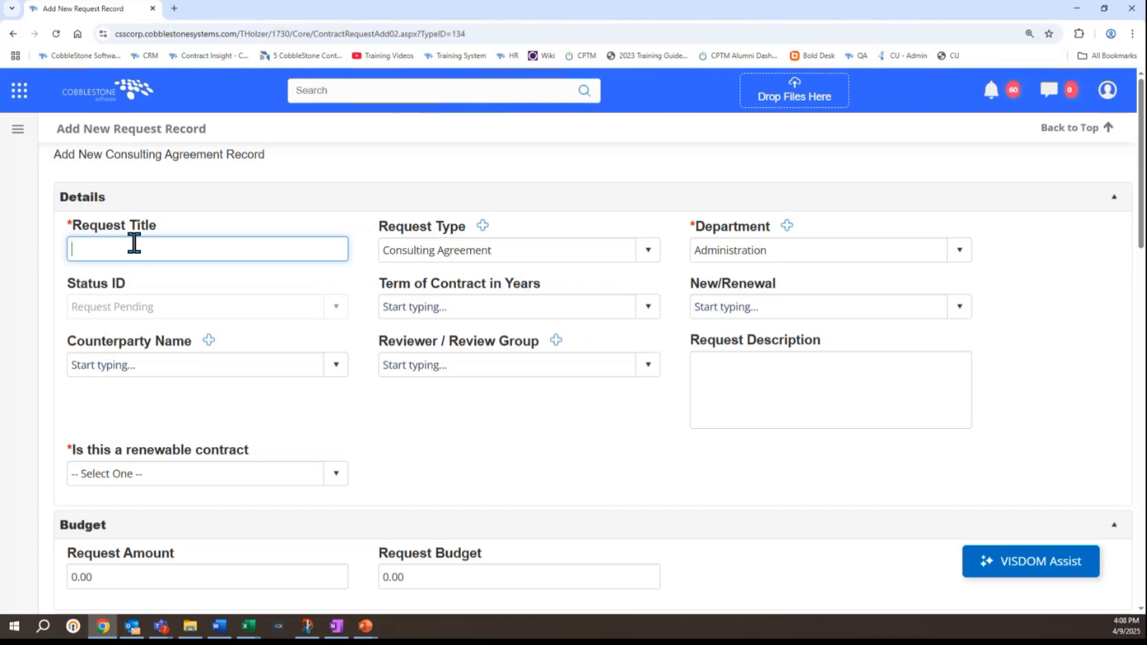
triple_click(404, 343)
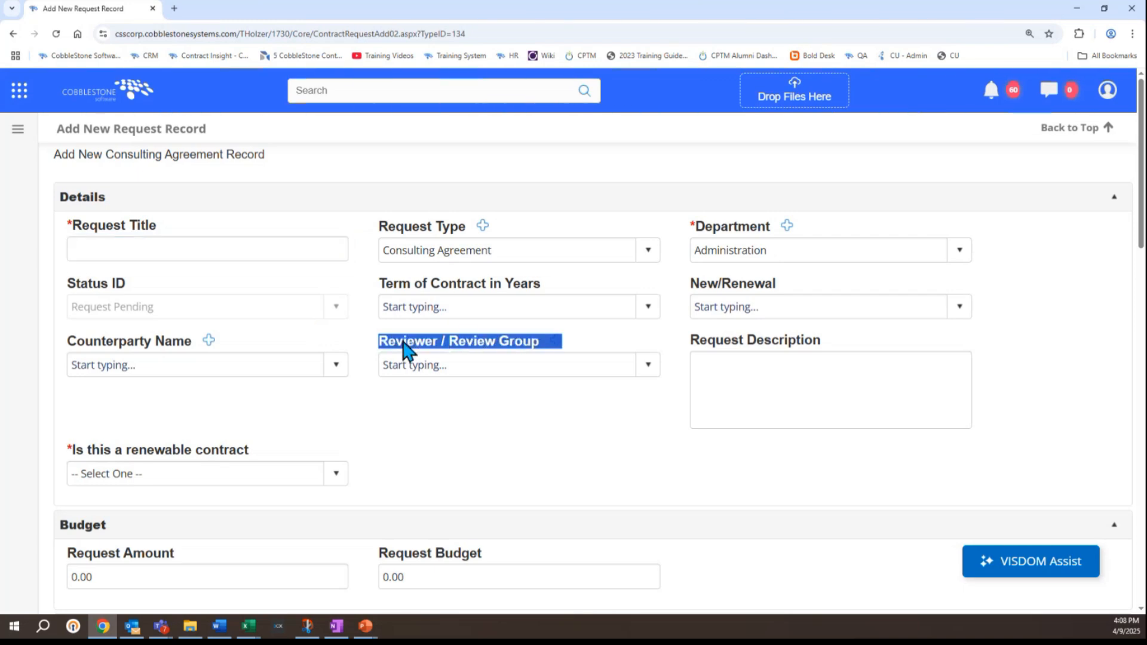
click(415, 364)
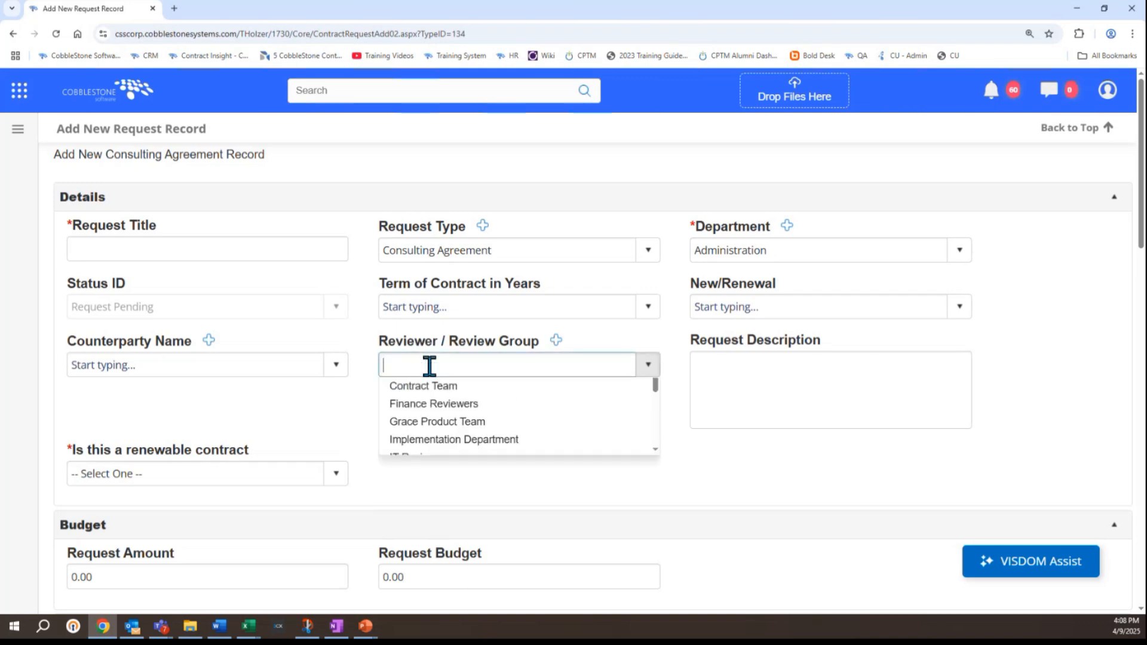
scroll(453, 482, down, 3)
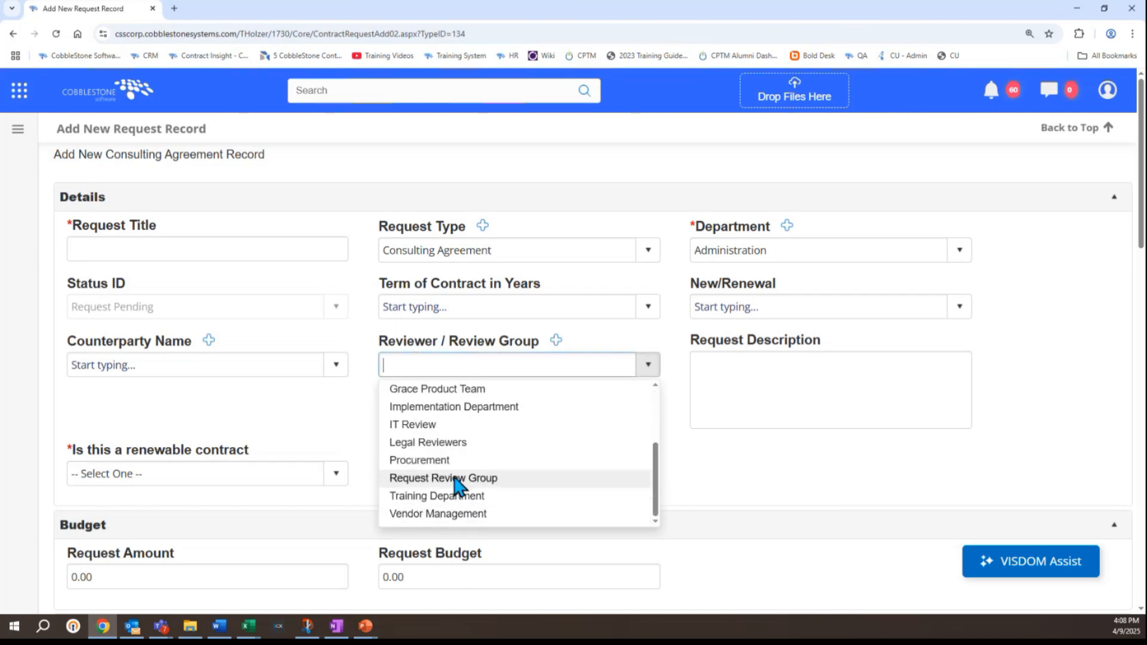
click(454, 478)
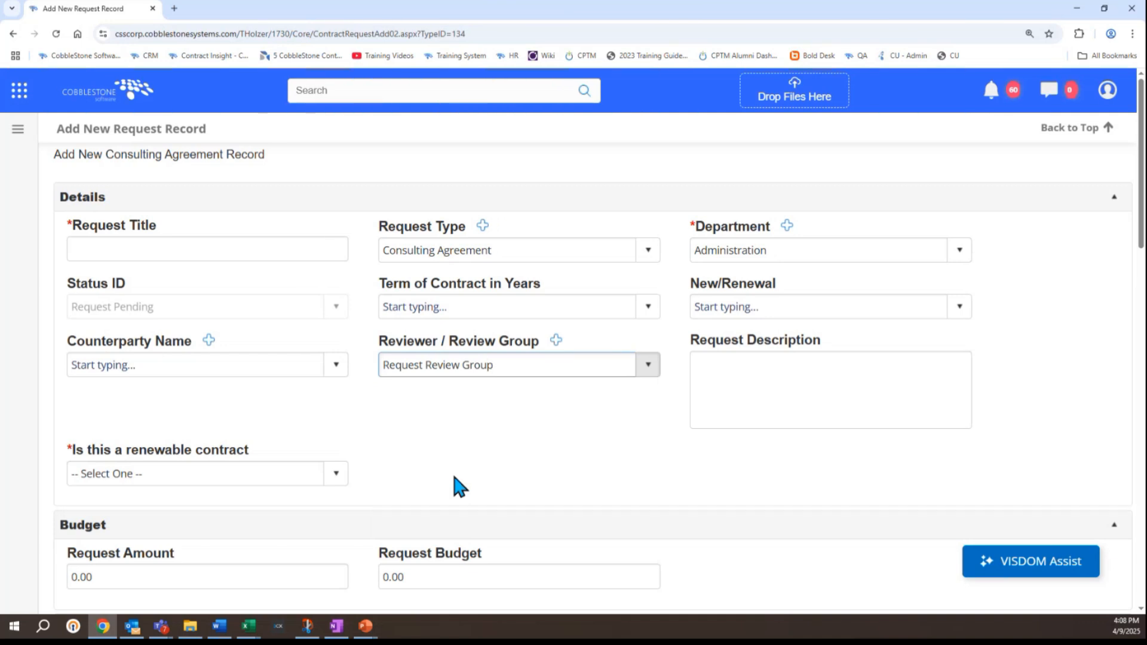
click(480, 405)
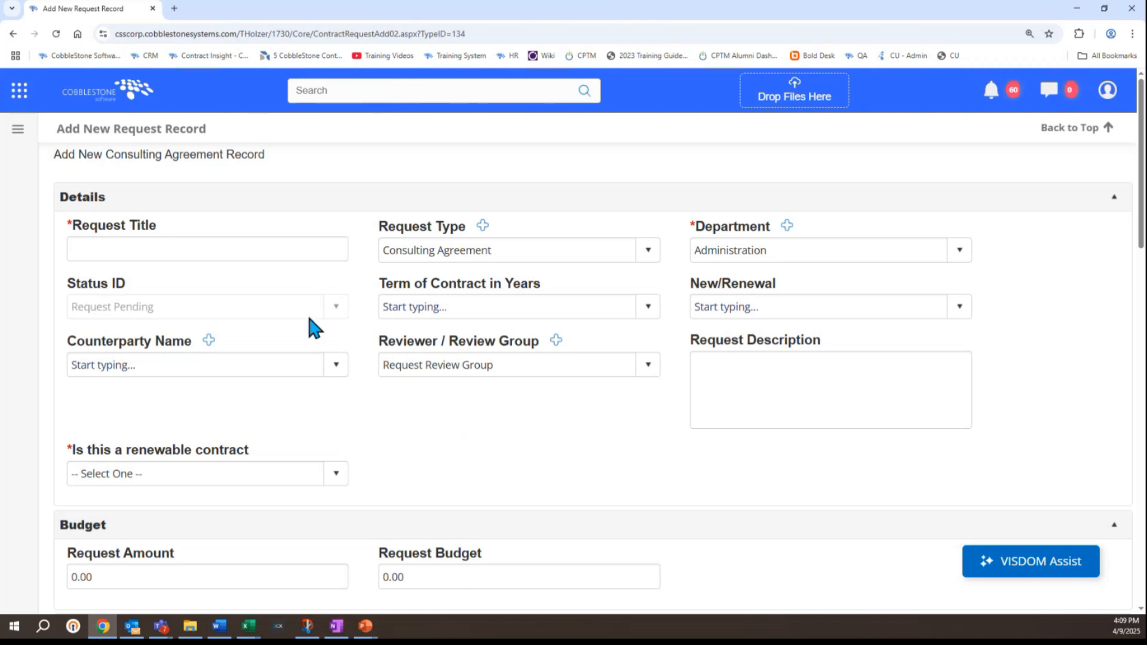
Step: Open field management in a separate browser tab and browse the tables whose fields can be managed
click(20, 91)
click(102, 356)
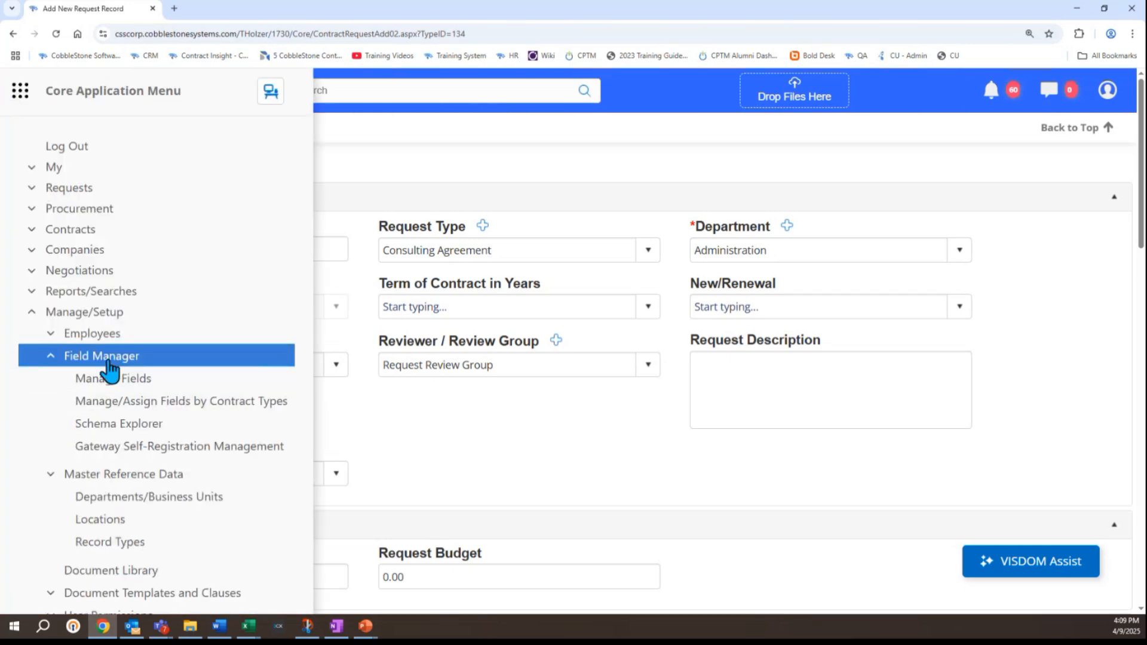
ctrl+click(113, 382)
click(248, 8)
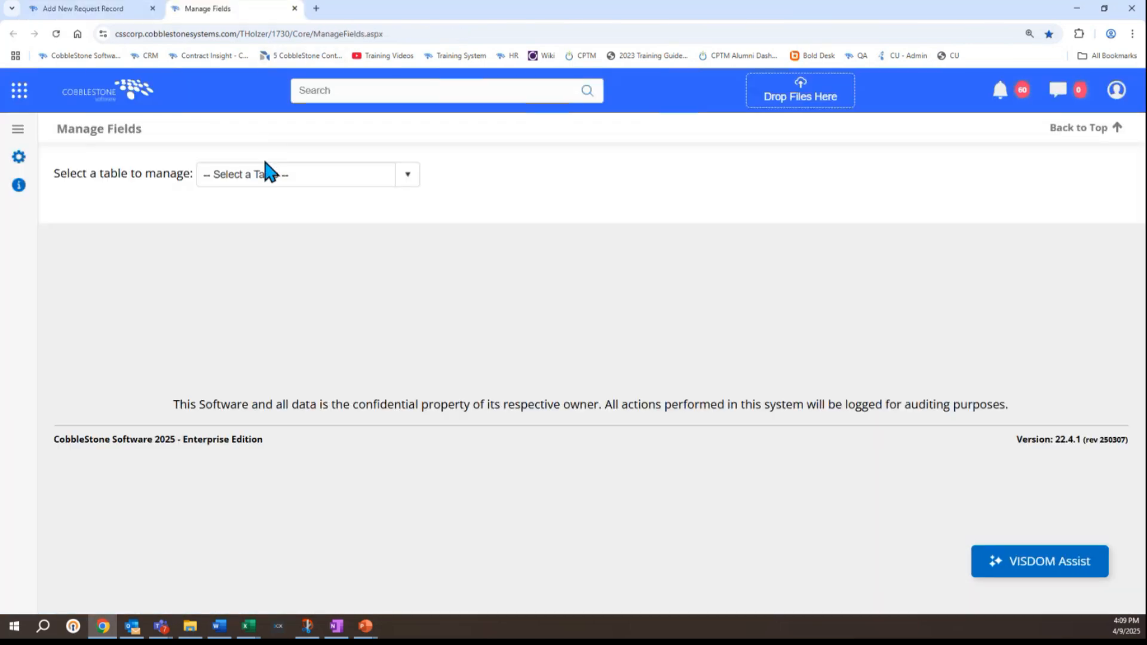
click(261, 174)
scroll(269, 311, down, 1)
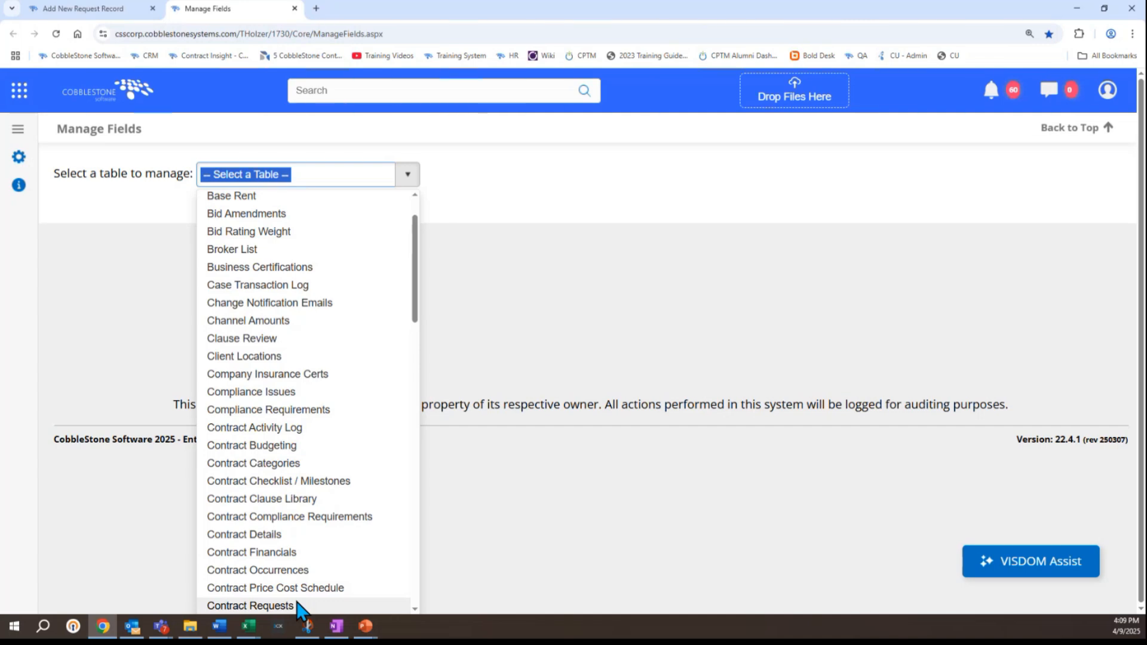
Step: Show the field assignments by type for the Requests area and the Consulting Agreement record type
mouse_move(2, 157)
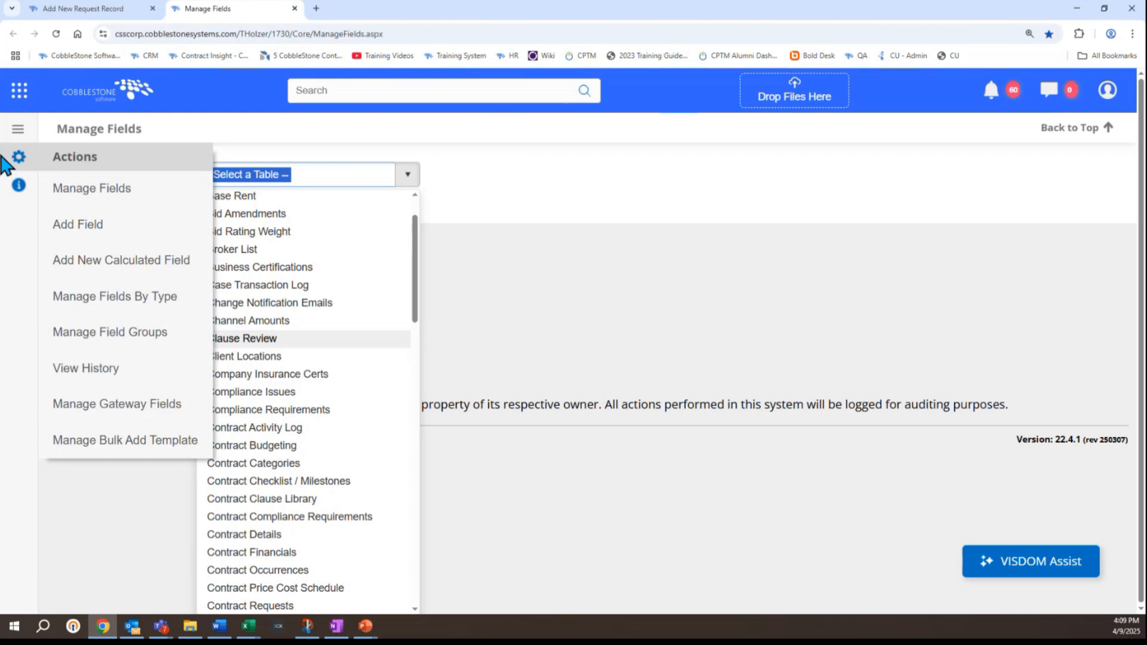
click(159, 297)
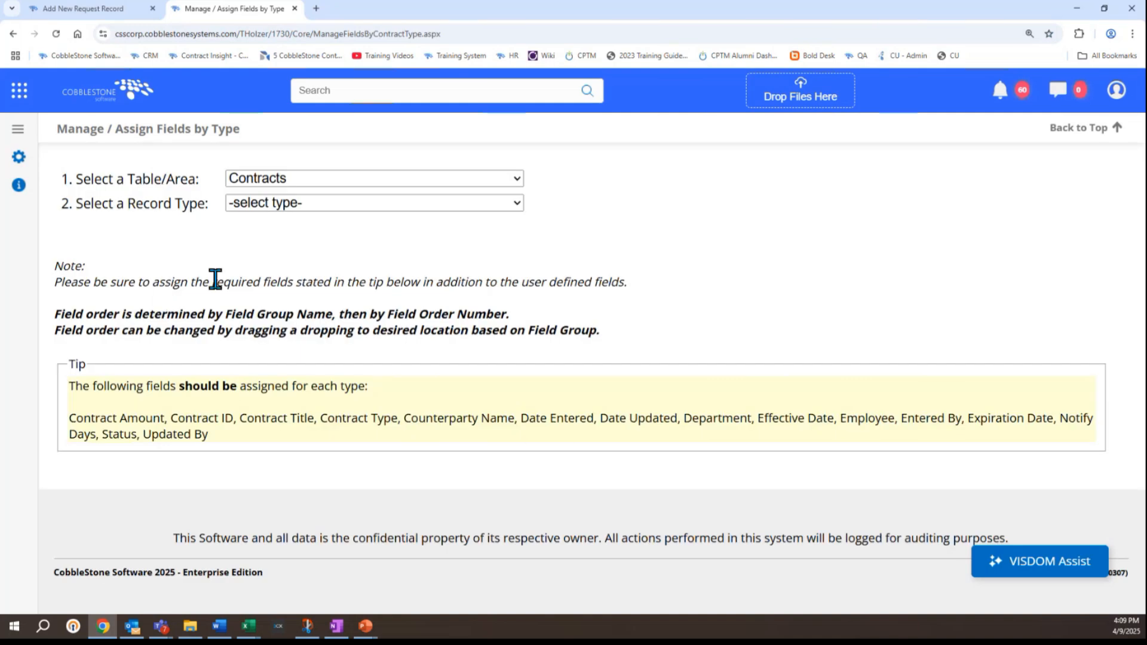
click(257, 185)
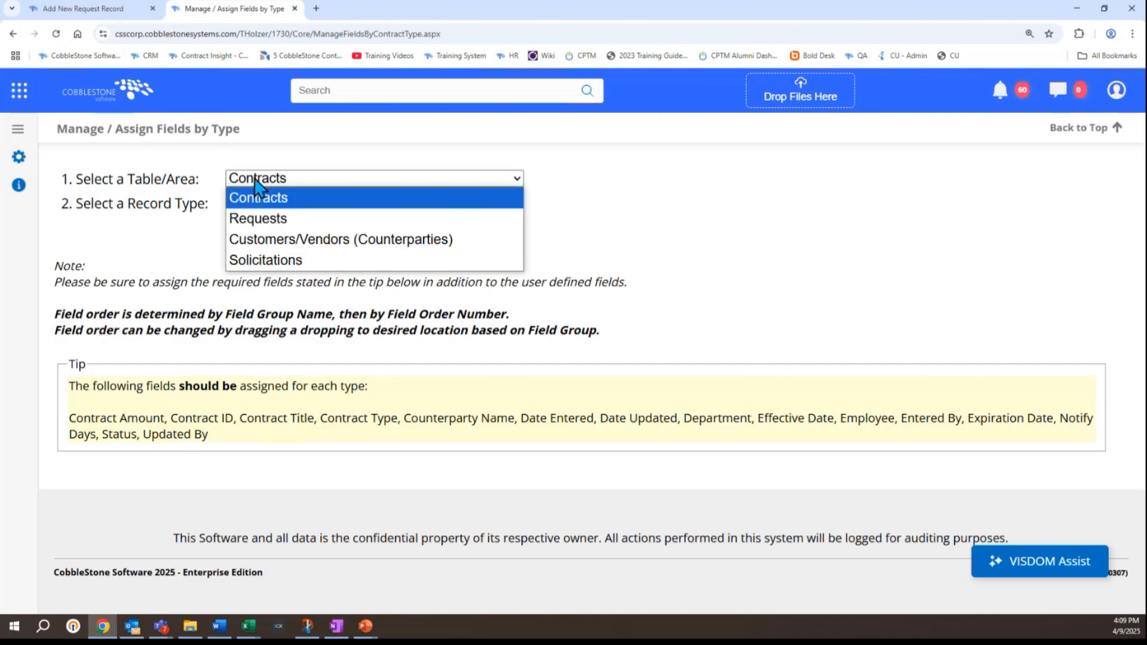
click(261, 218)
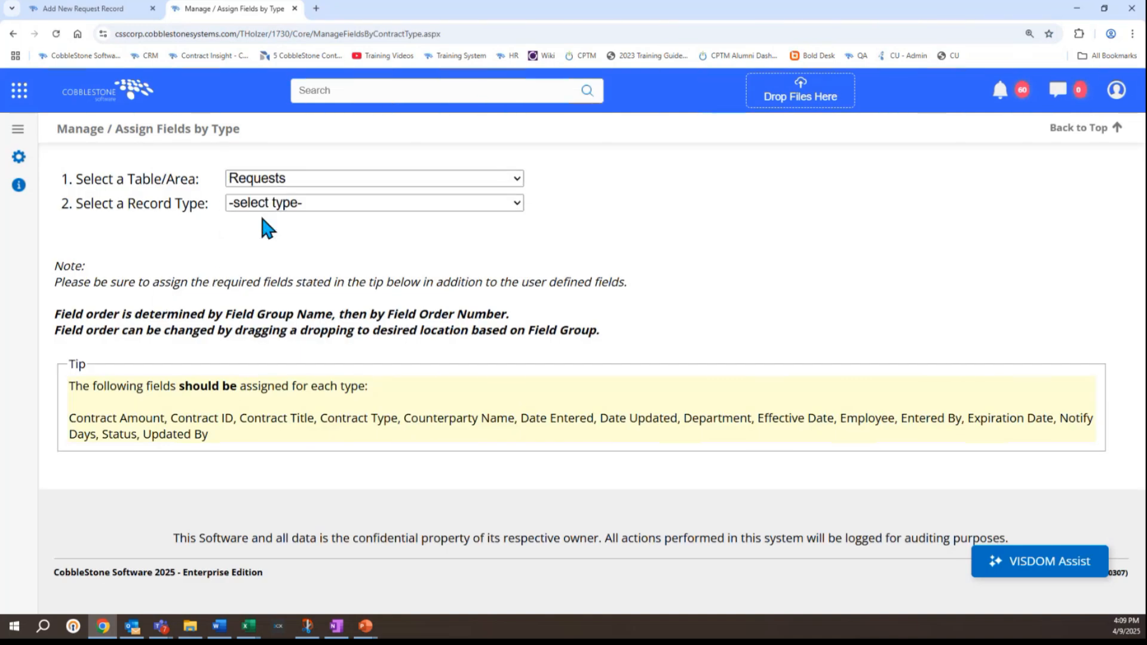
click(260, 205)
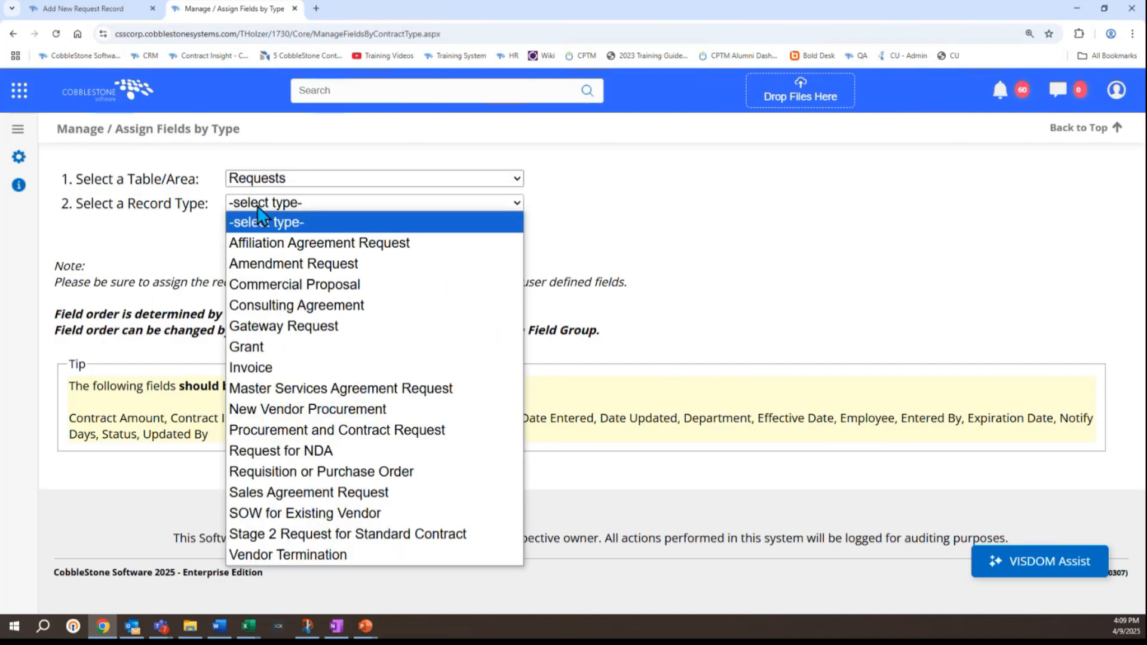
click(286, 306)
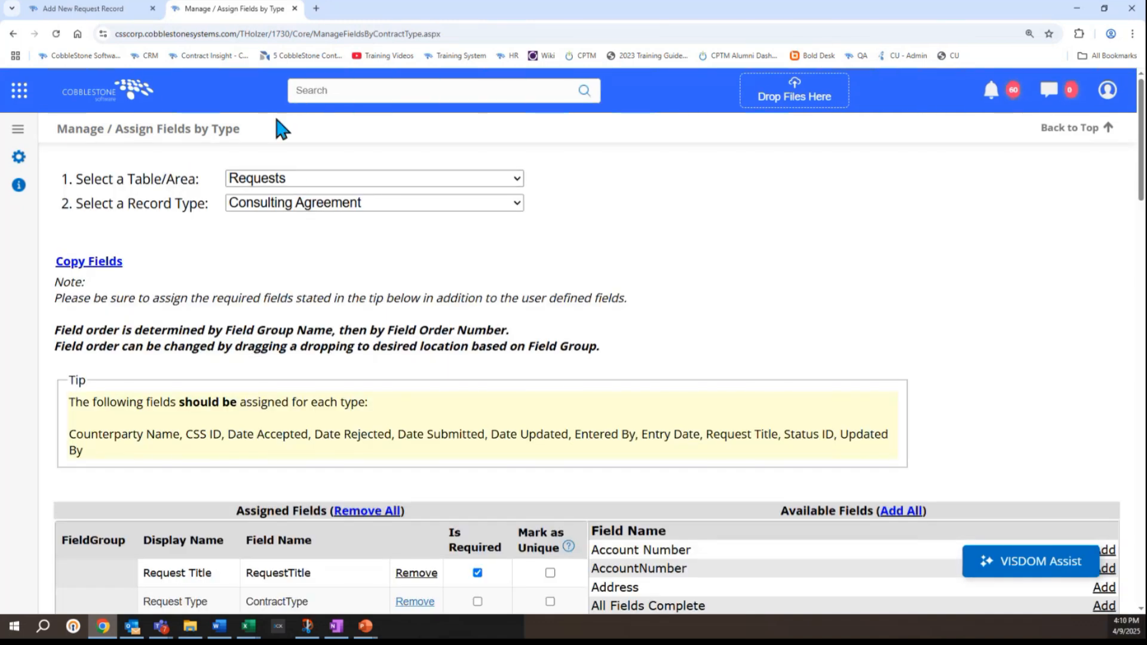
Step: Return to the new request form and open its Request Title for entry
click(115, 10)
click(179, 246)
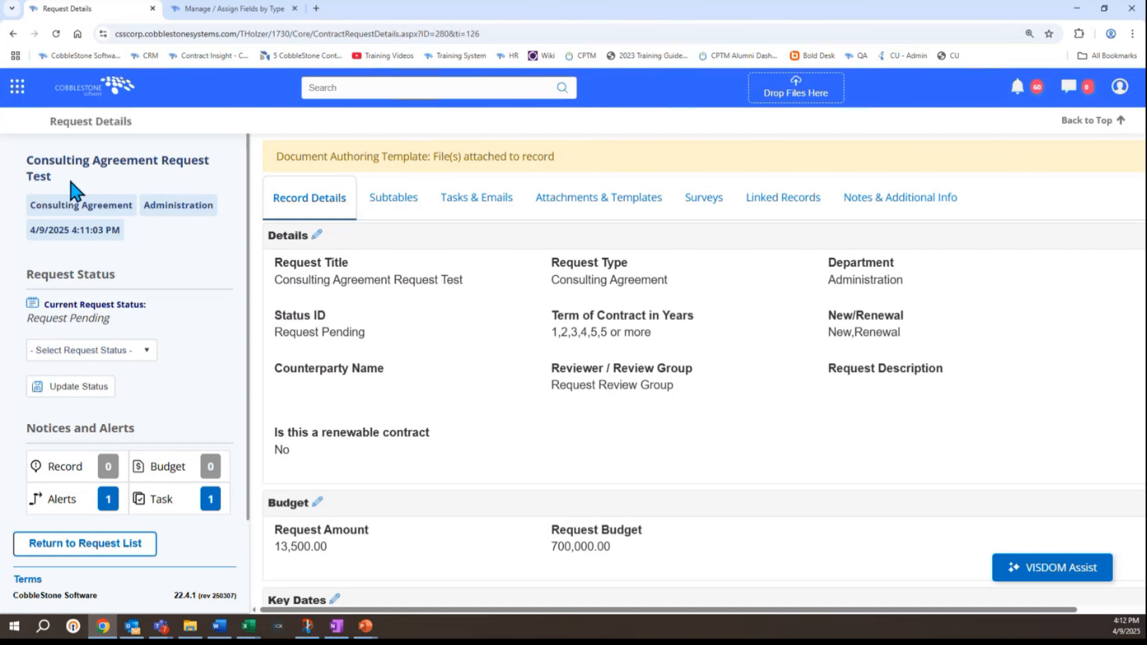
Step: Look up the application configuration options in the setup area
click(18, 88)
click(133, 289)
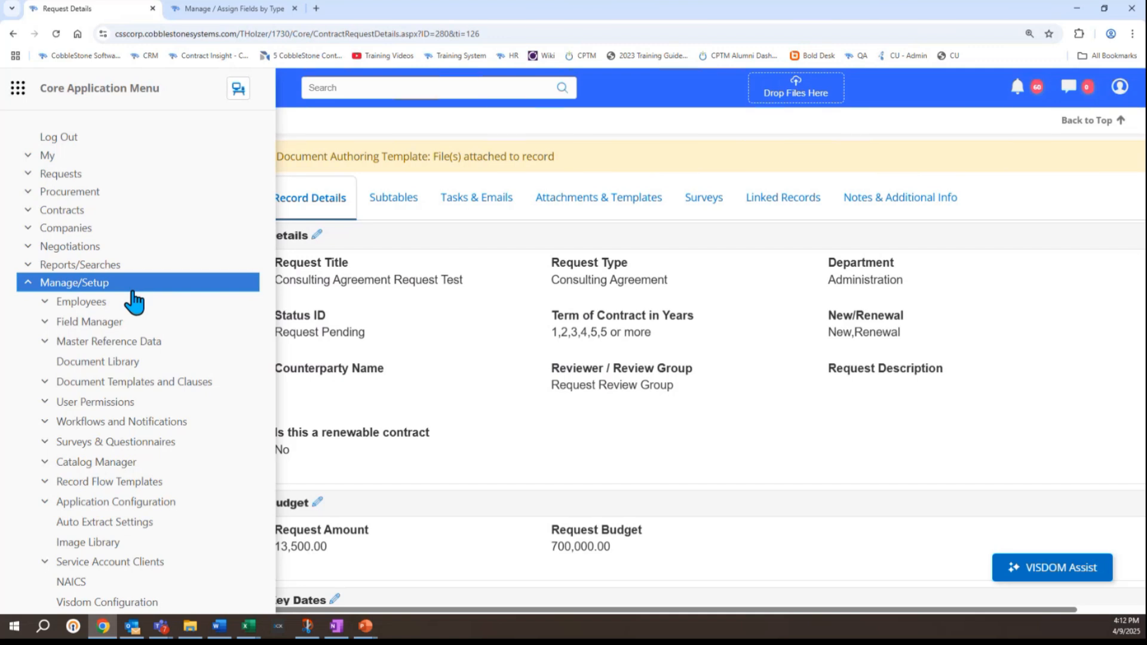
click(160, 503)
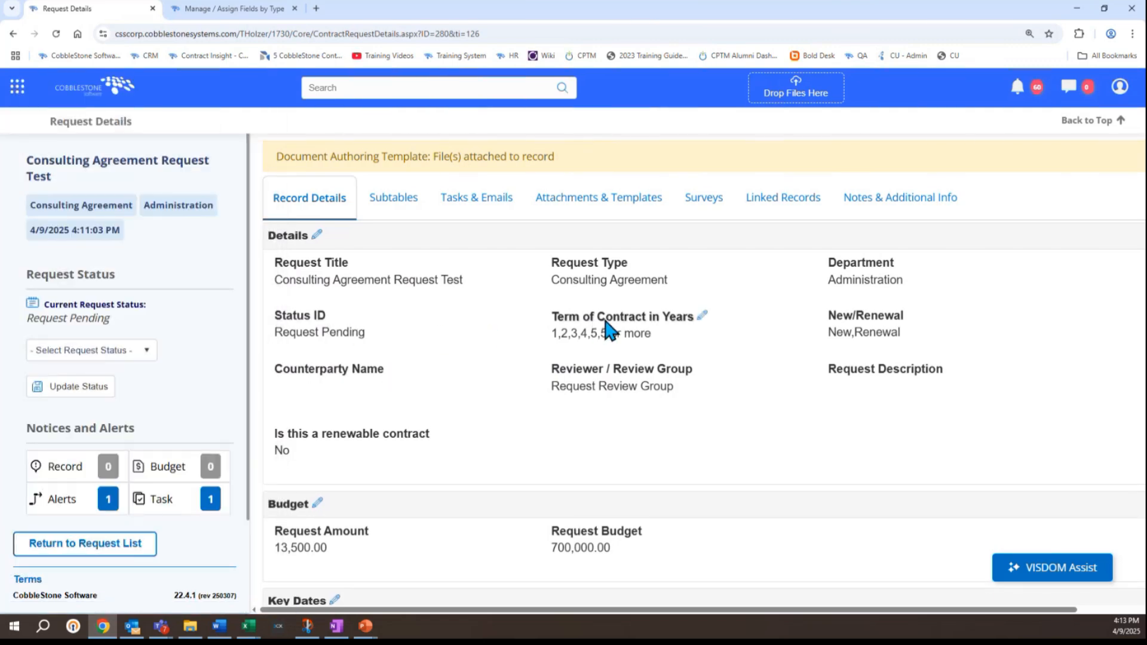
Step: View the request's tasks and emails and select the Prepare for Review task
click(703, 317)
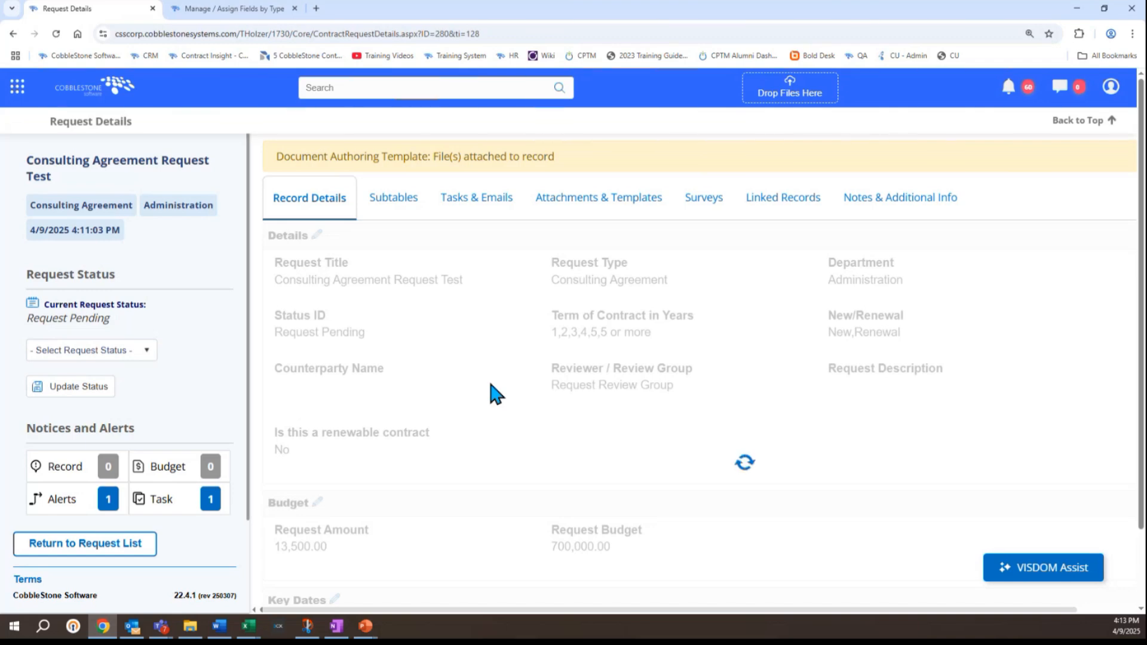
click(503, 414)
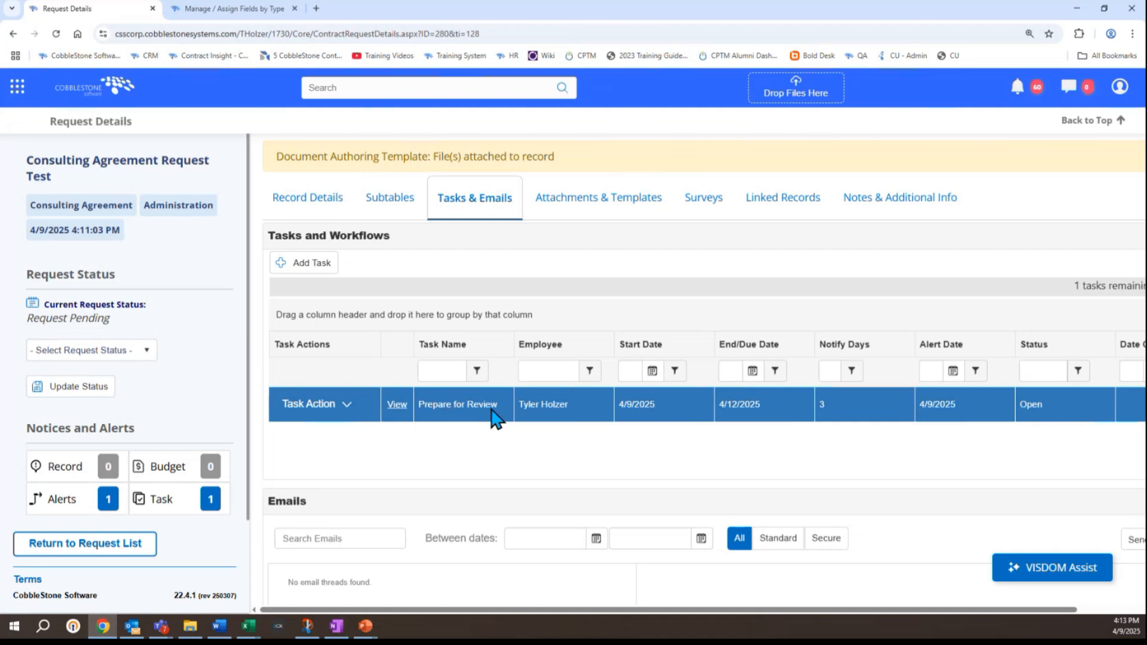
Step: Upload BLJPROPOSAL2.docx and ABC Consulting Agreement.docx to the request's attachments and review the merged document templates
click(585, 205)
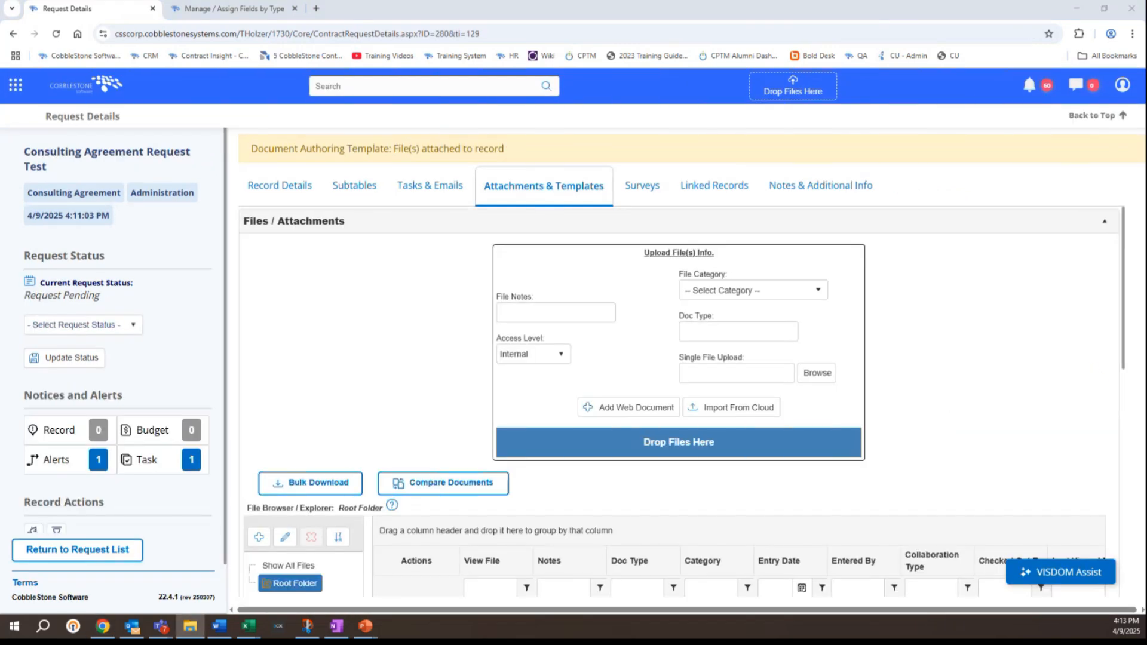
drag(736, 435, 766, 422)
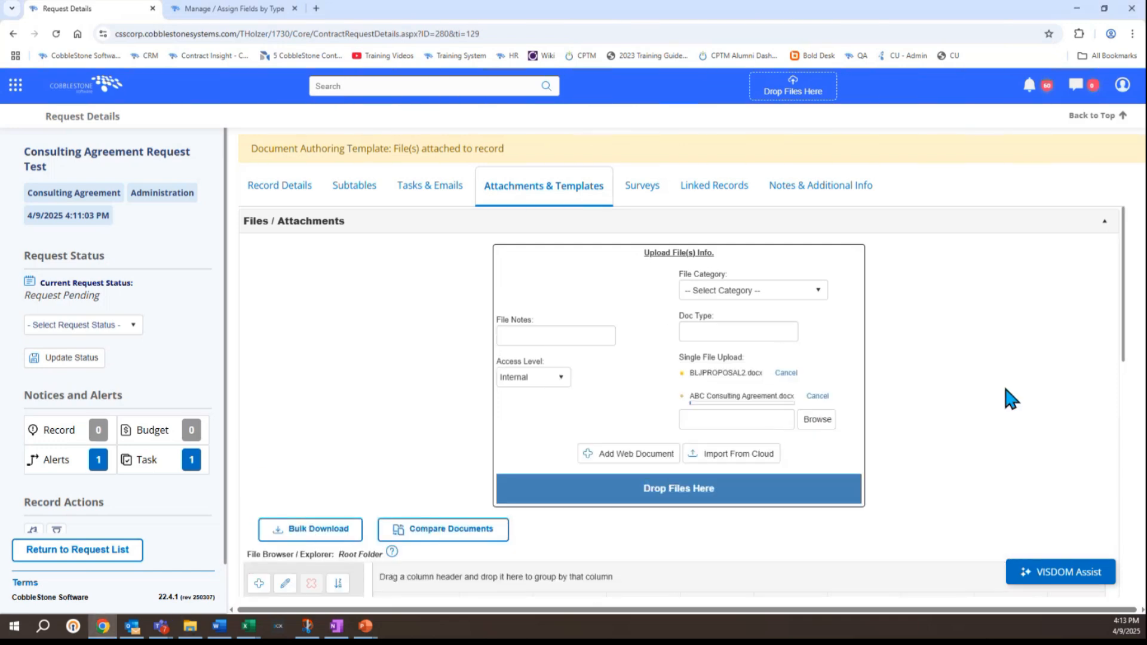
scroll(1003, 386, down, 1)
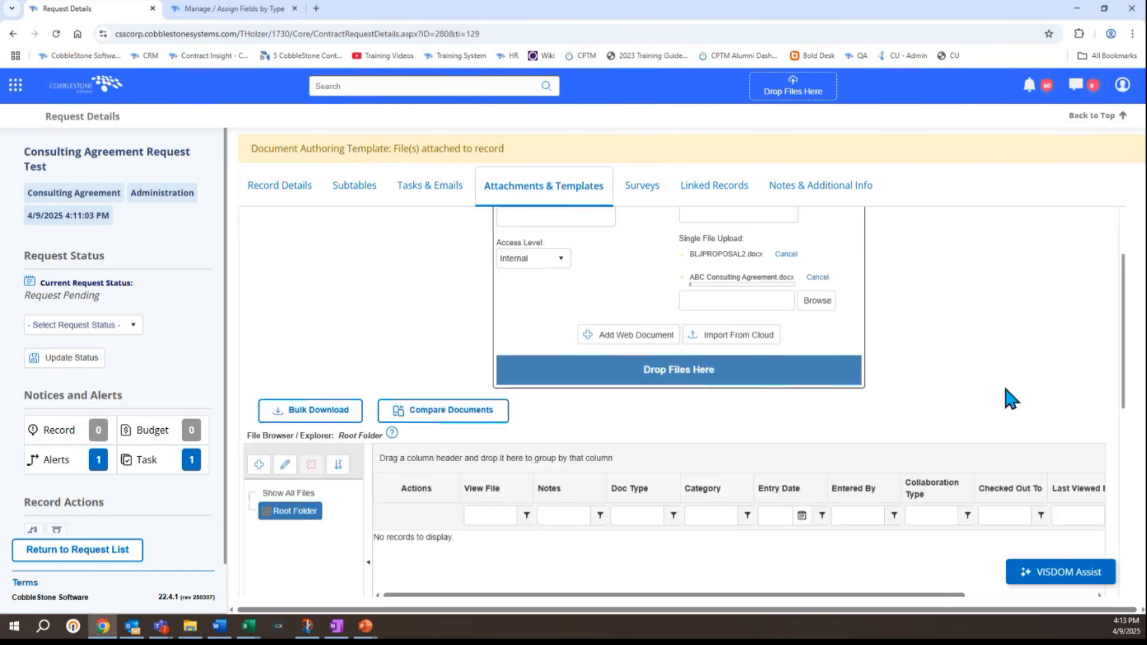
scroll(1005, 389, down, 4)
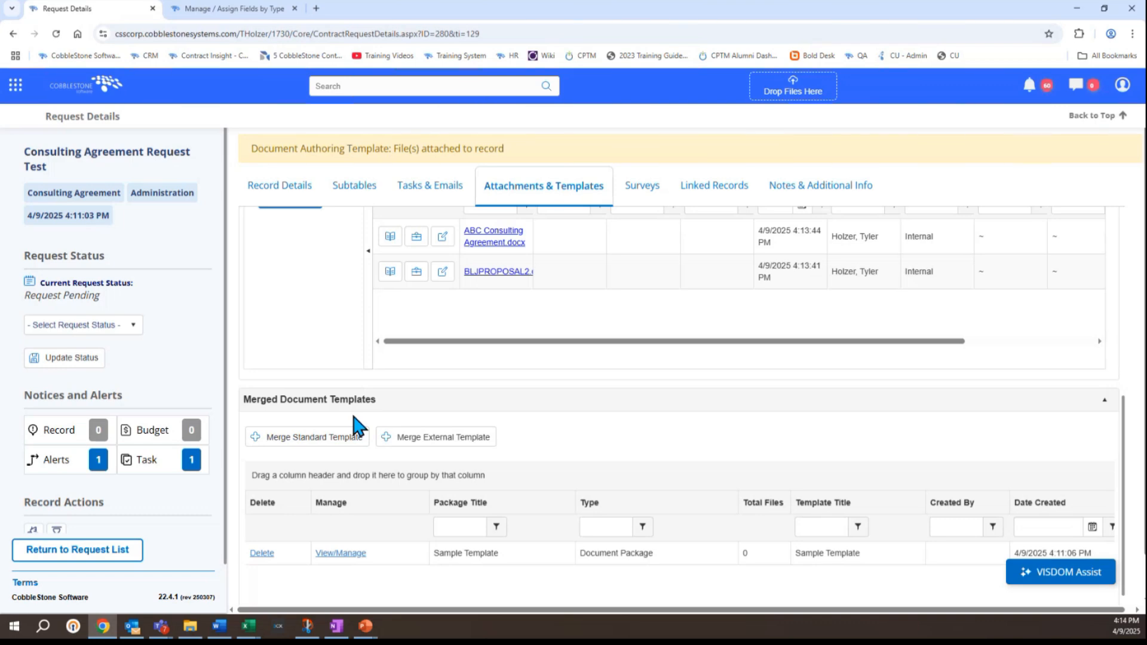
scroll(297, 342, up, 7)
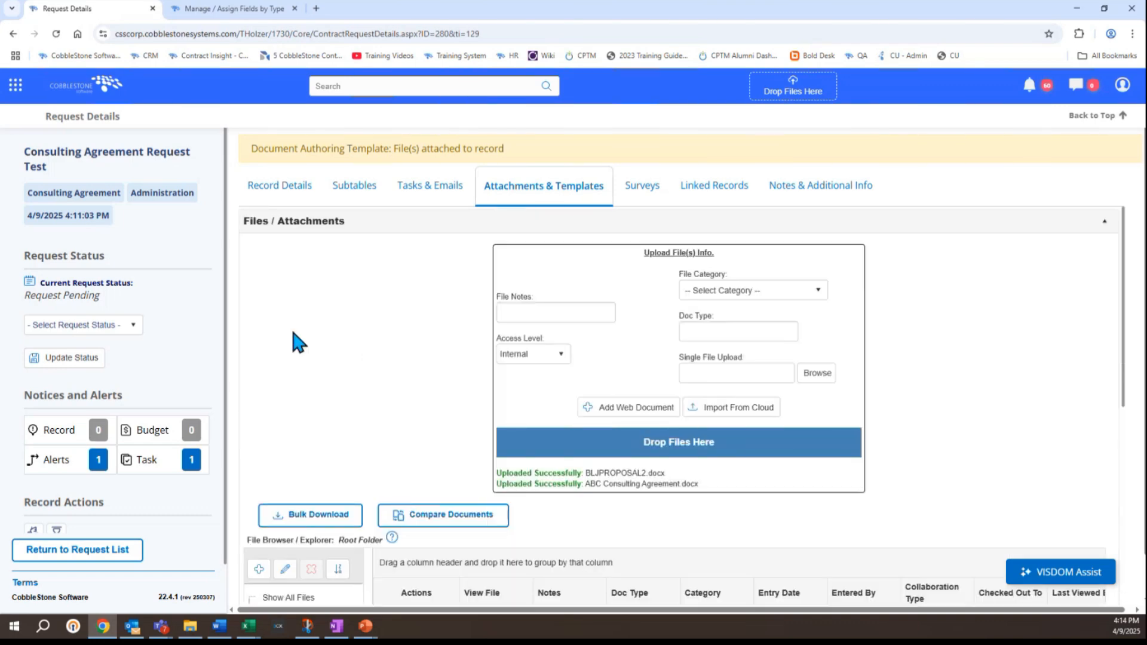
Step: Return to the record details and update the request's status to Request Accepted
click(257, 186)
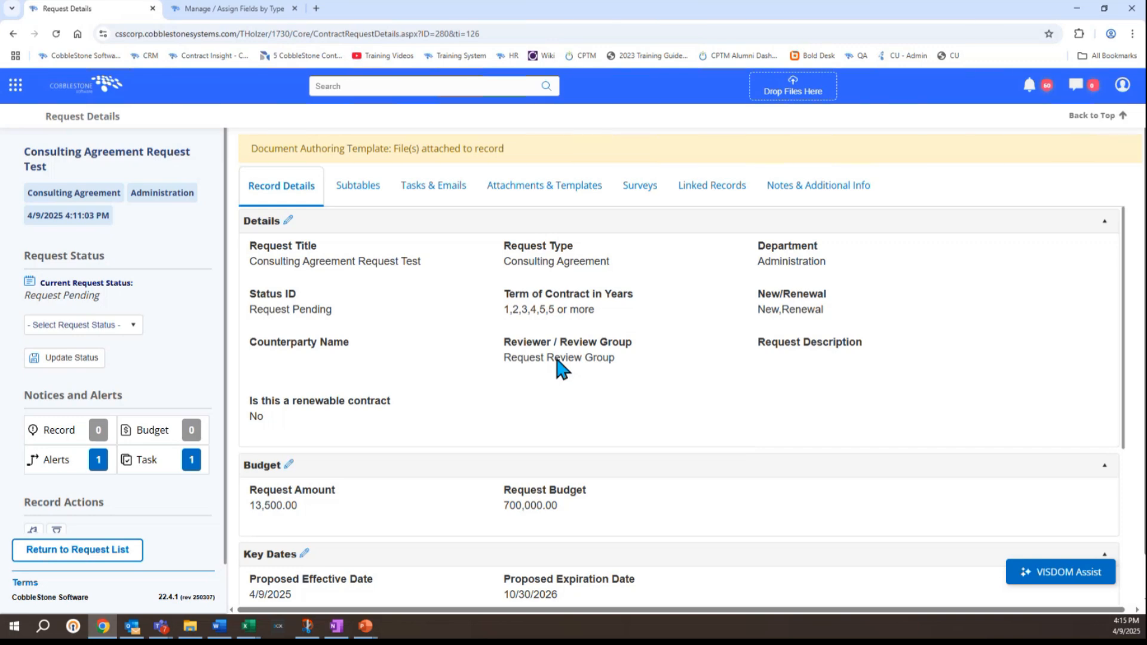
click(123, 325)
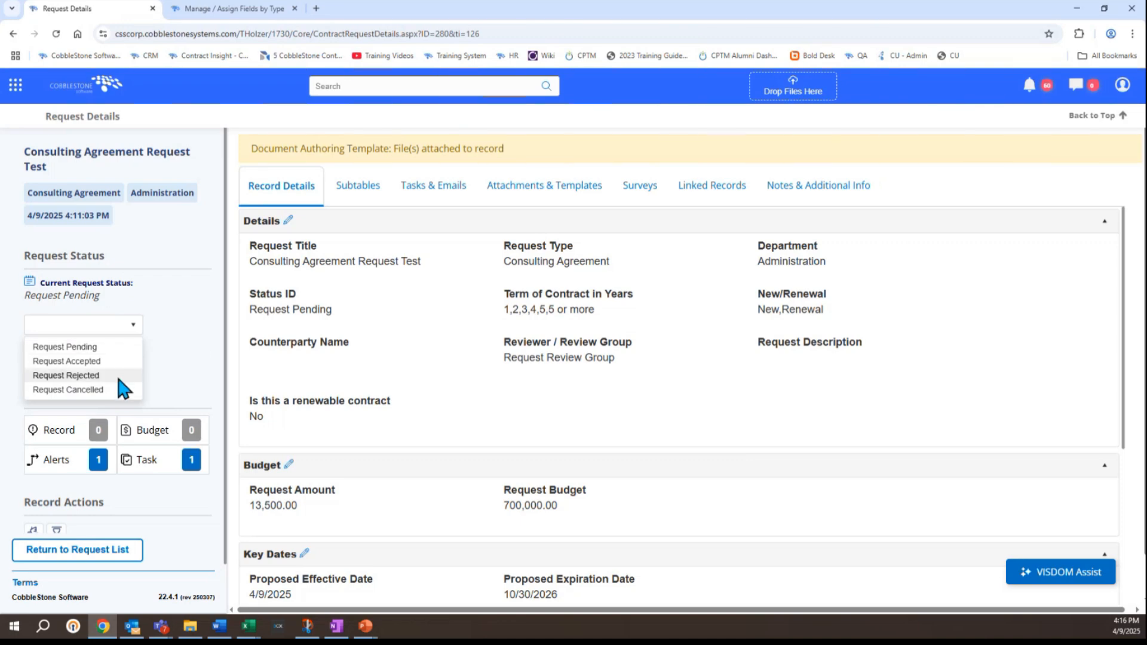
scroll(105, 387, down, 1)
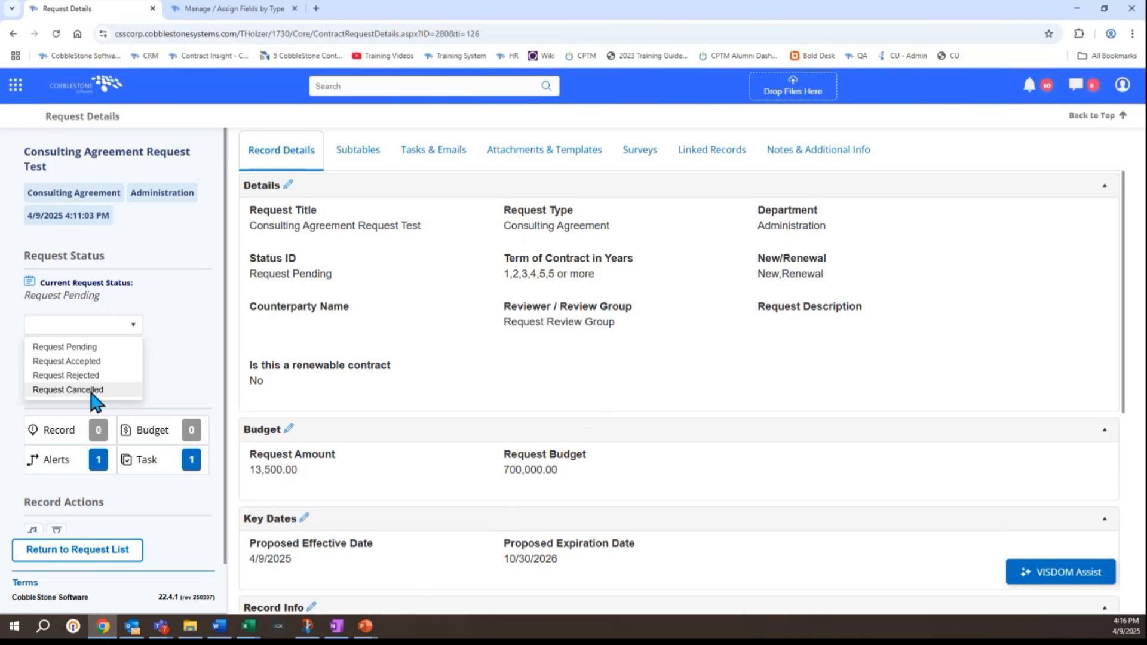
click(87, 362)
click(87, 366)
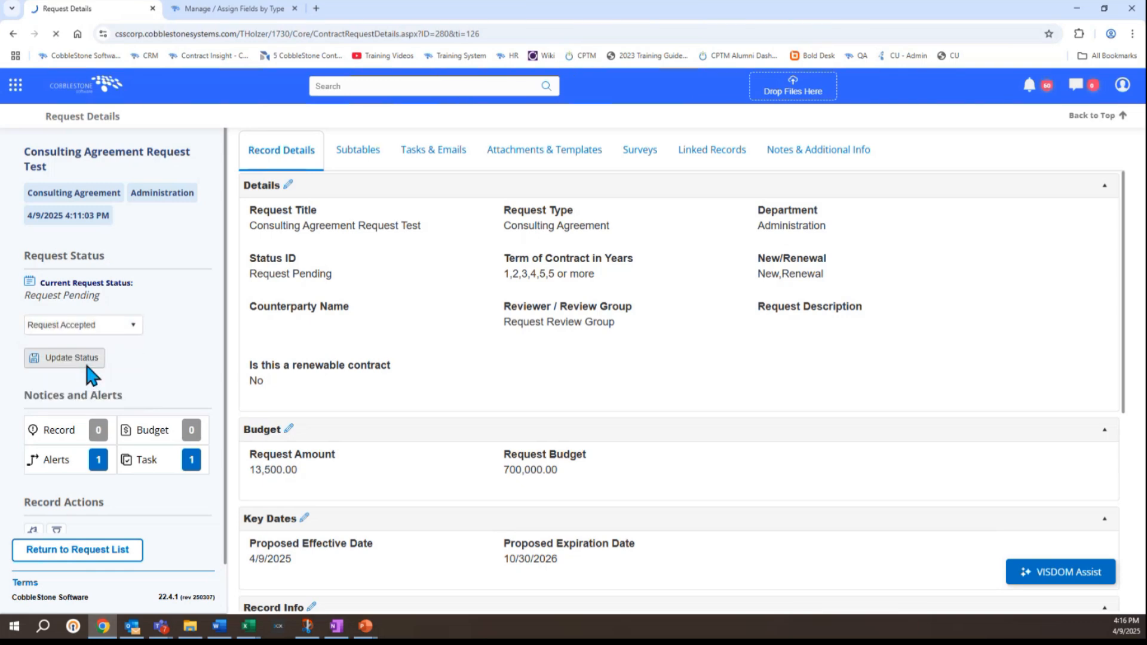
Step: Start a new contract record from the accepted Consulting Agreement request using its record actions
key(ctrl+minus)
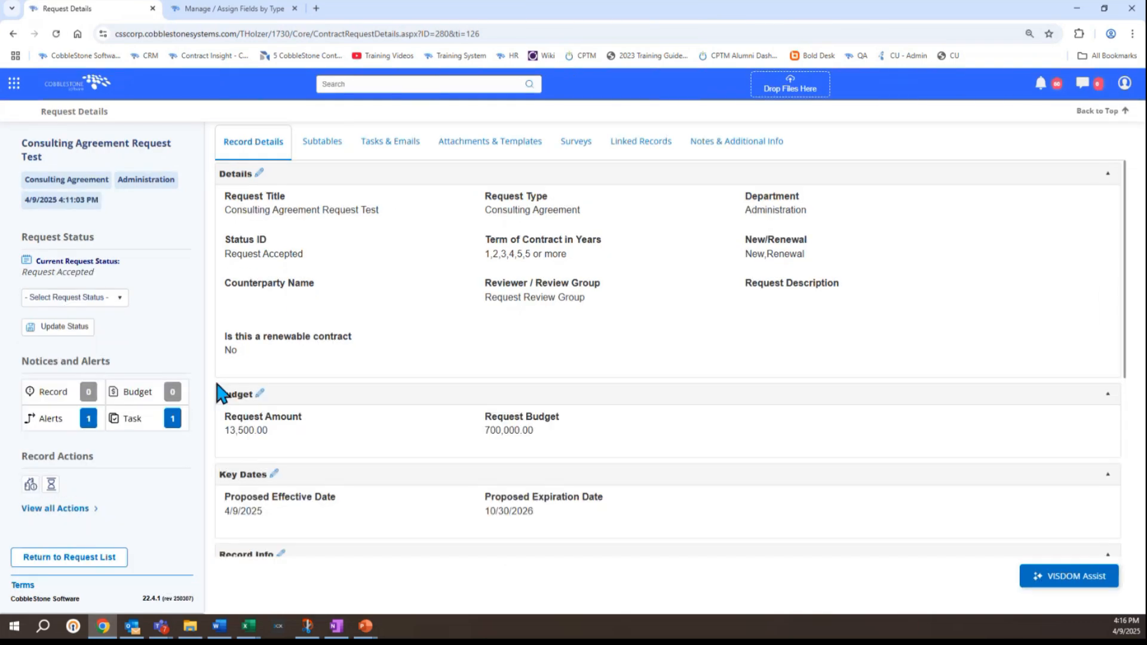
click(60, 509)
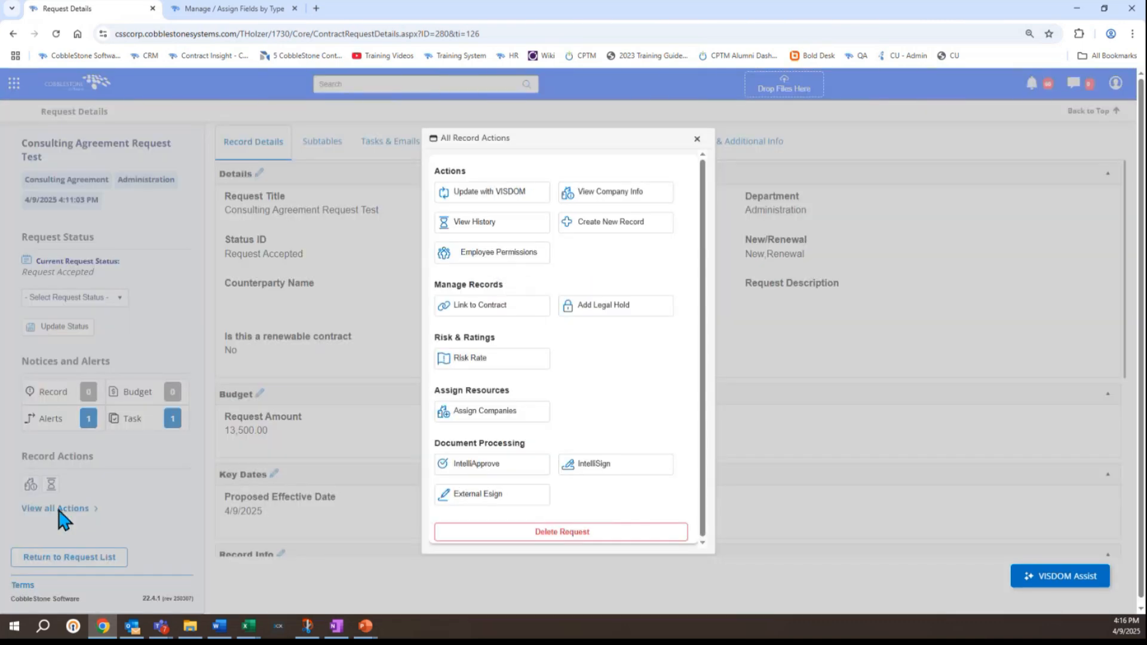
click(579, 239)
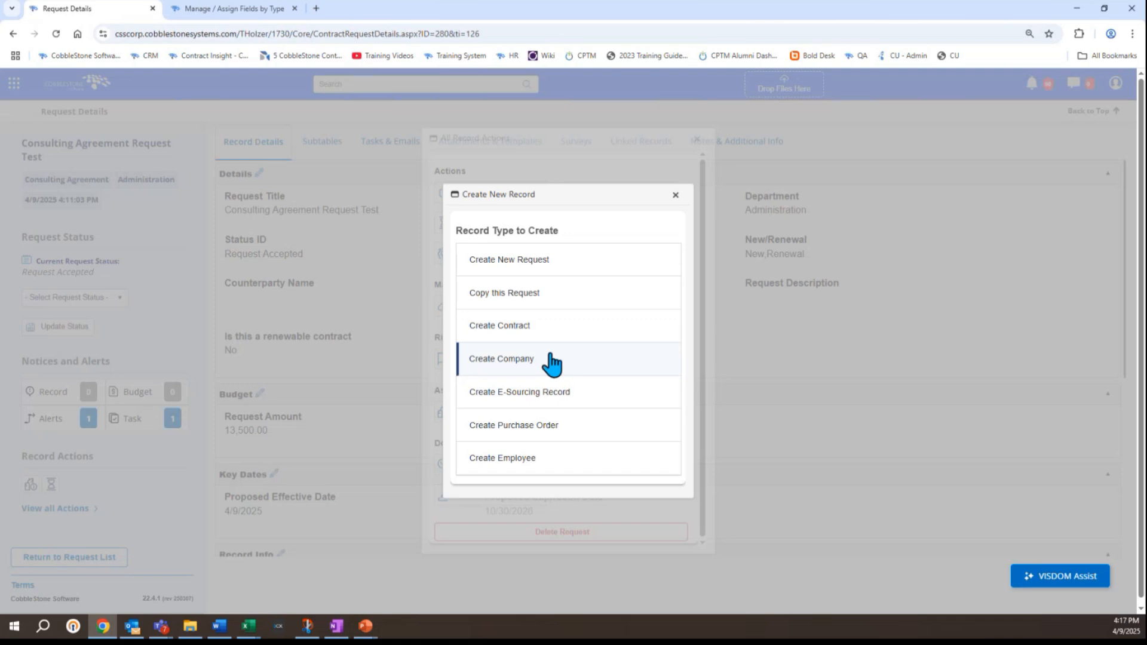
click(545, 327)
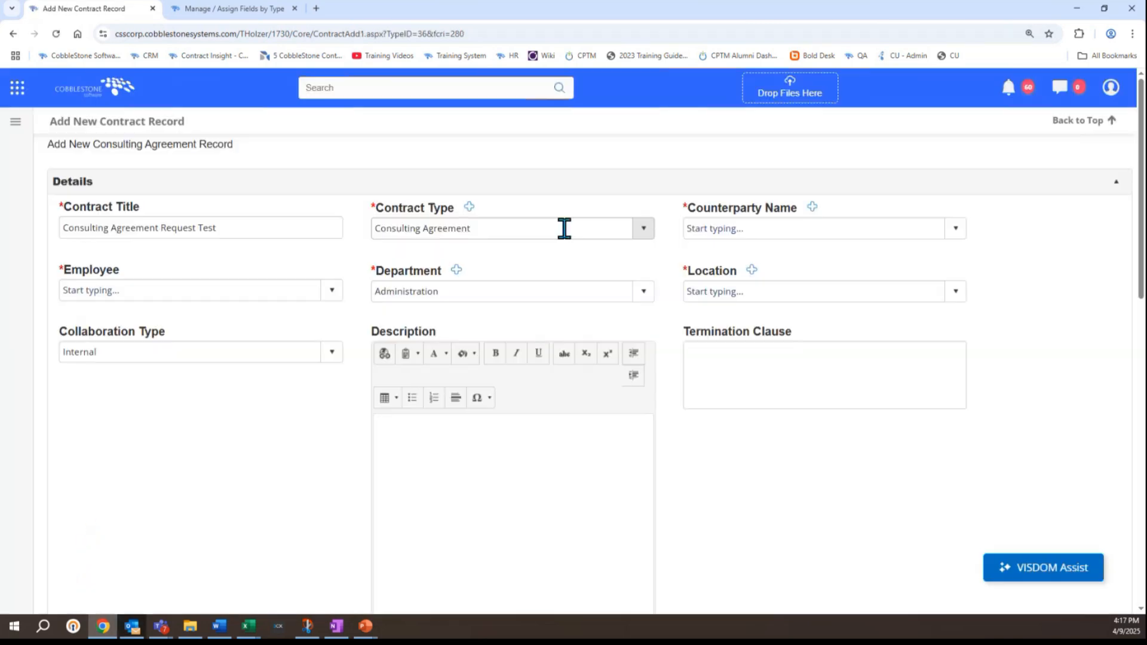
Step: Set the new contract's budget amount to 700008 and save it with counterparty ABC Customer, an employee and location Bellevue
triple_click(330, 232)
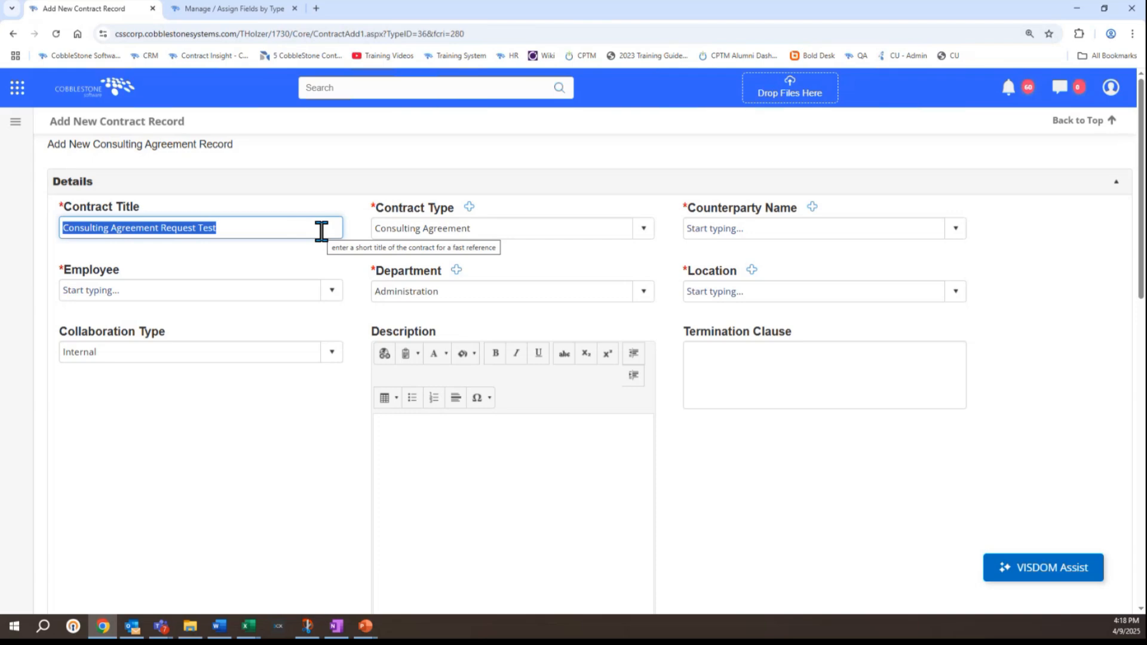
scroll(671, 256, down, 10)
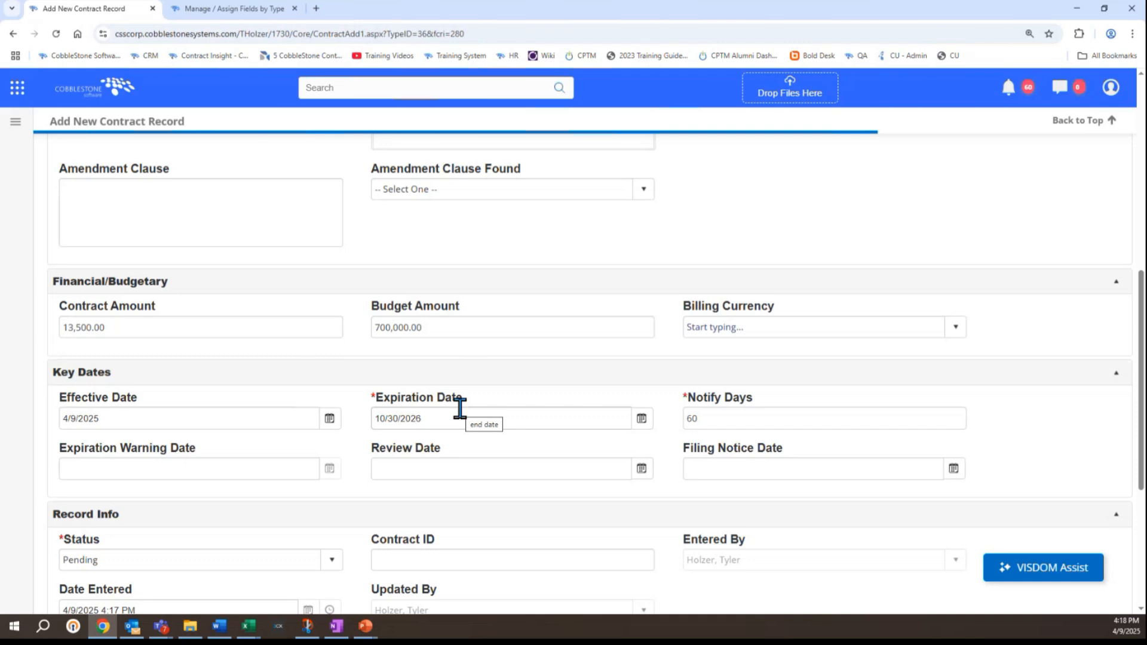
click(419, 328)
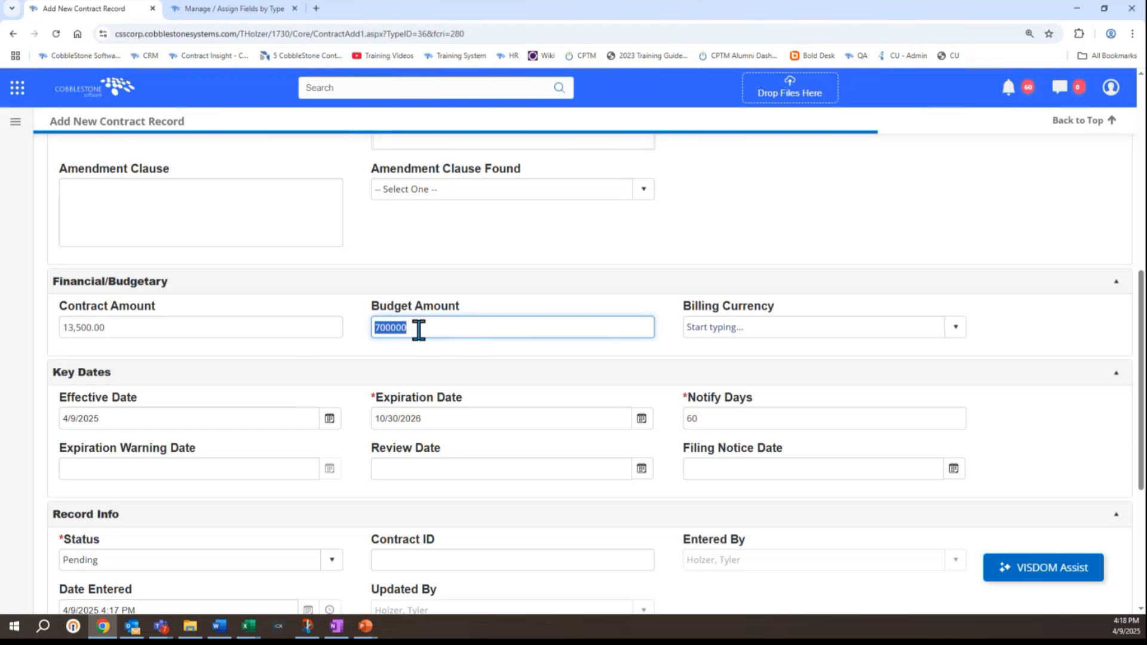
text(65000)
text(0)
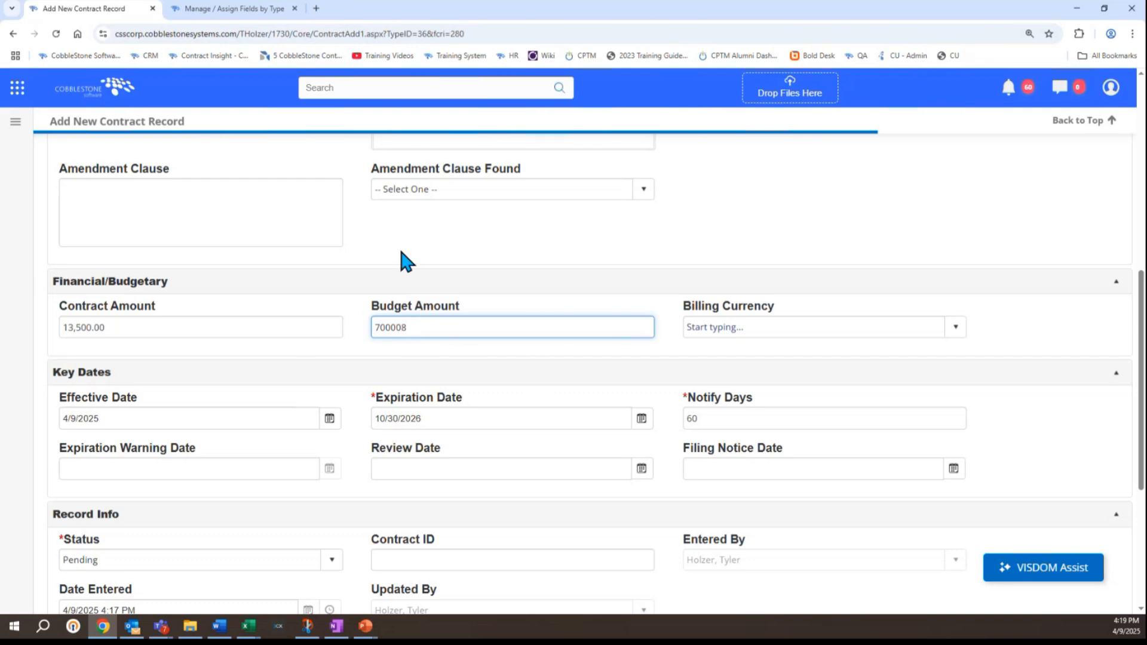
scroll(401, 252, up, 8)
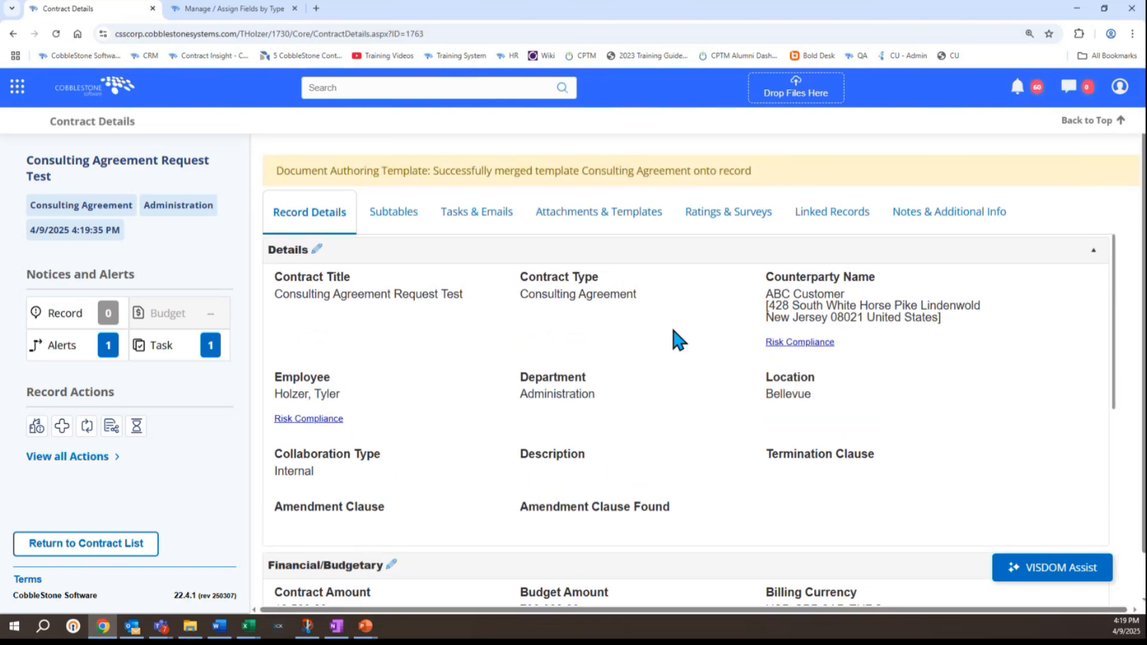
Step: Look through the contract's linked records and select the associated request Consulting Agreement Request Test
click(833, 232)
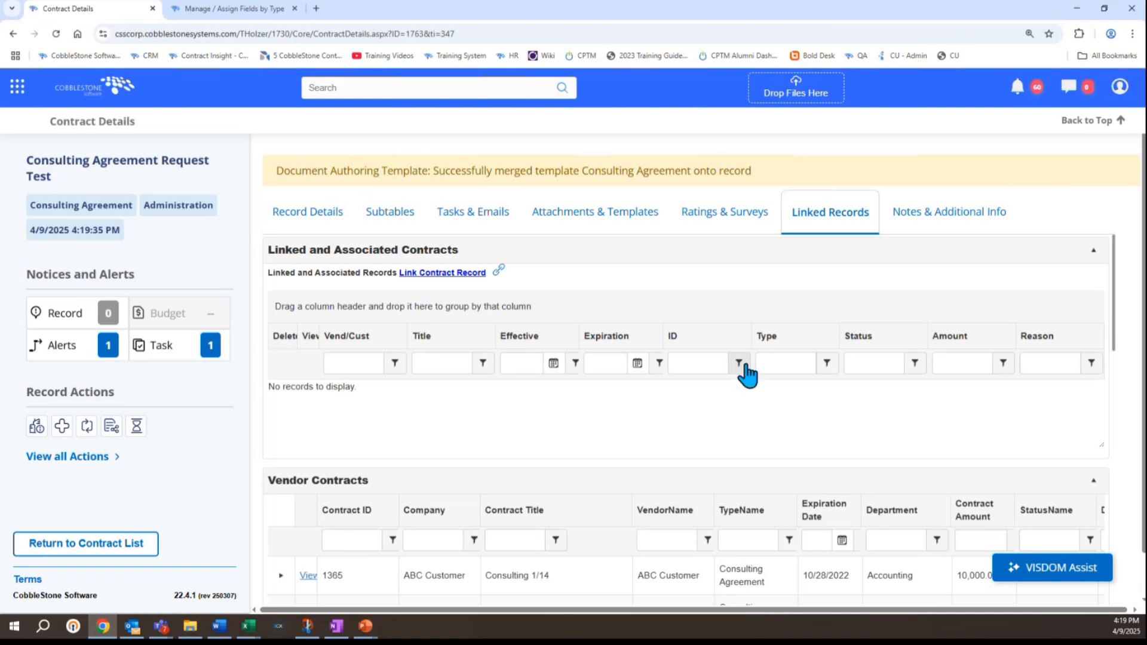
scroll(746, 363, down, 3)
scroll(746, 363, down, 10)
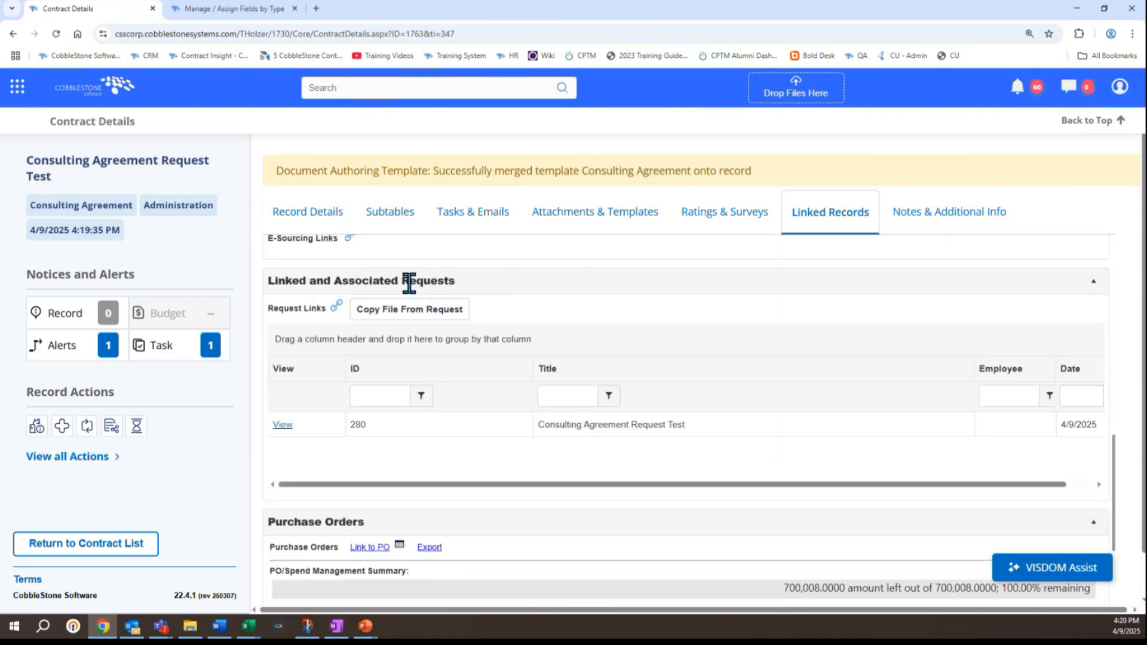
triple_click(409, 282)
click(598, 435)
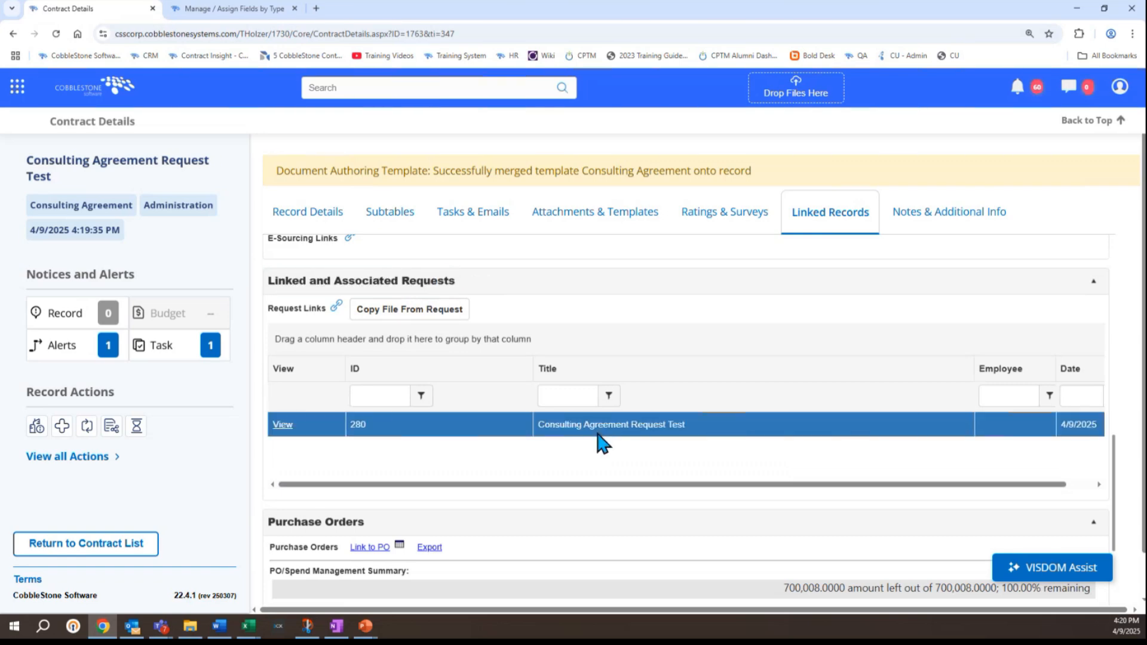
Step: Open the associated request's details and view the contract linked to it
click(283, 425)
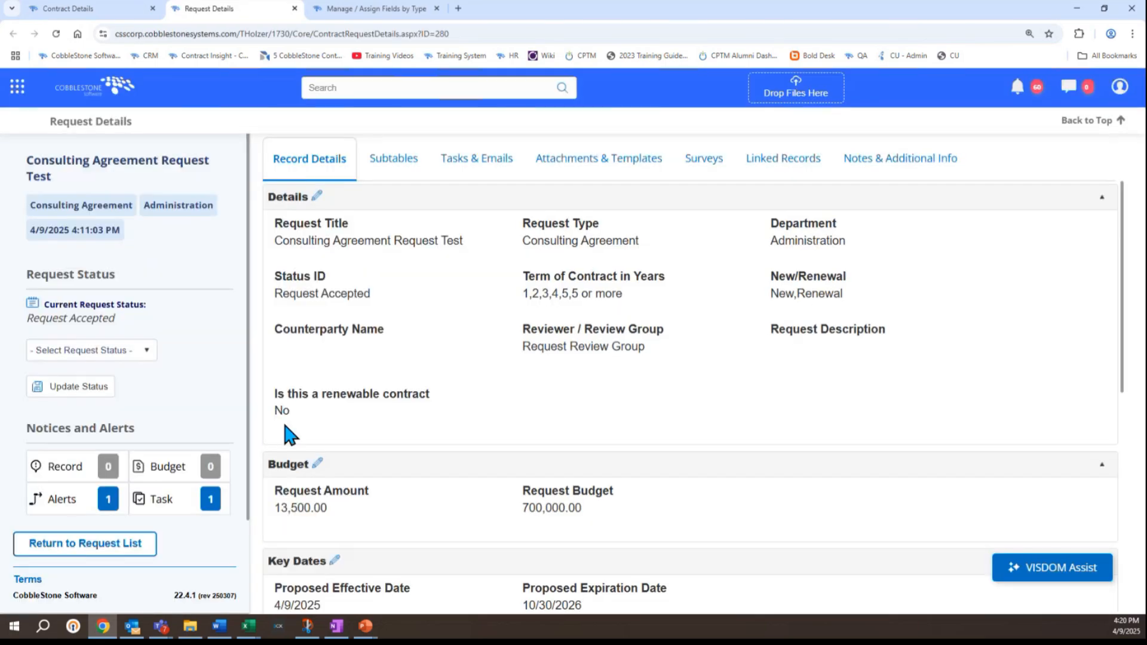
click(766, 175)
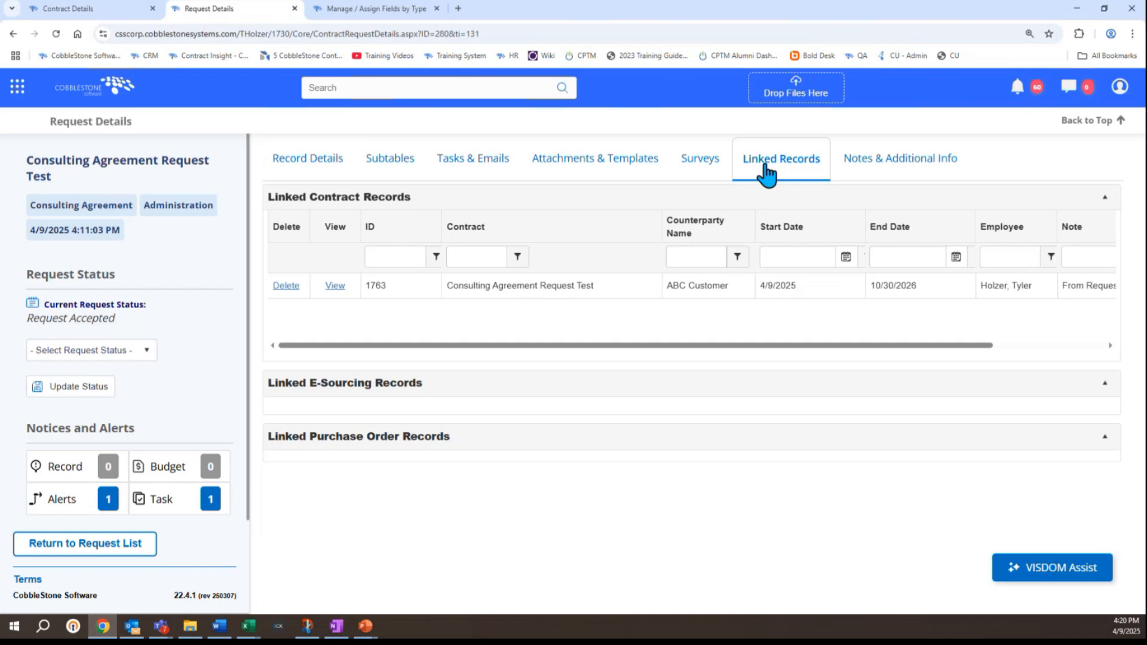
click(519, 296)
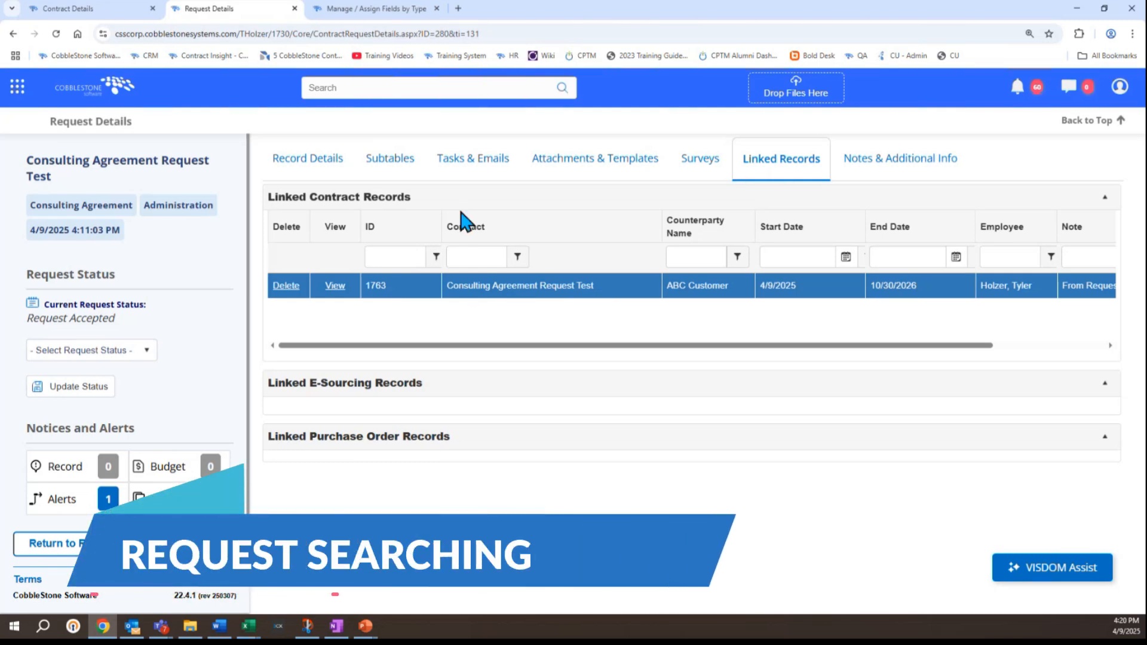
Step: Open the Quick Search Configuration page within the application configuration settings
click(401, 87)
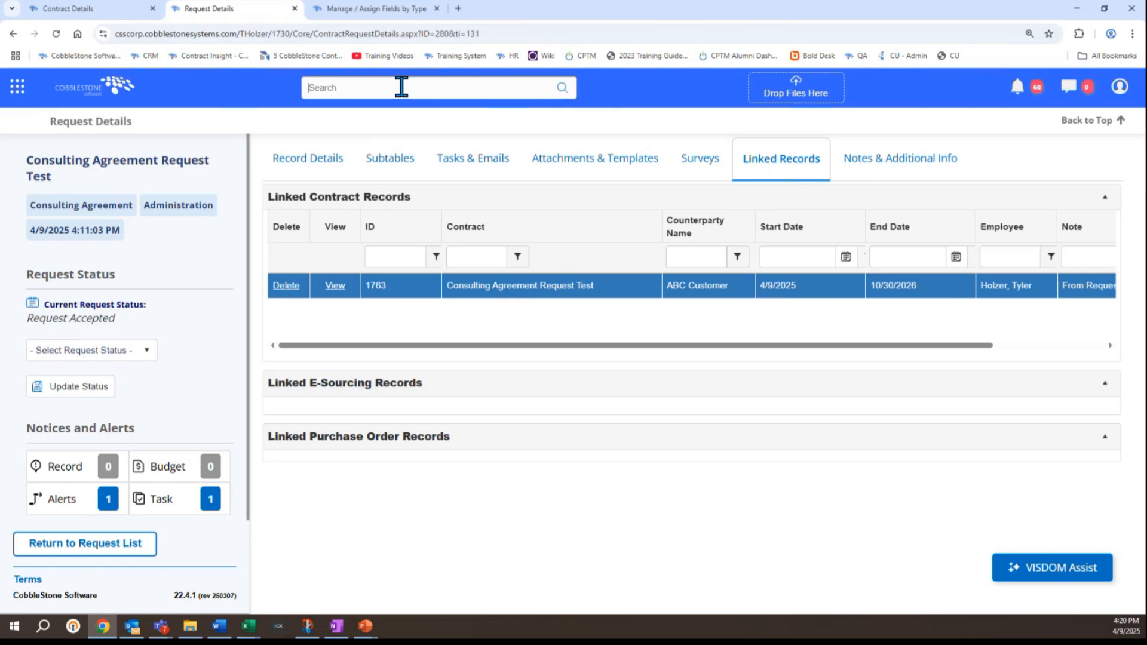
click(16, 87)
click(90, 284)
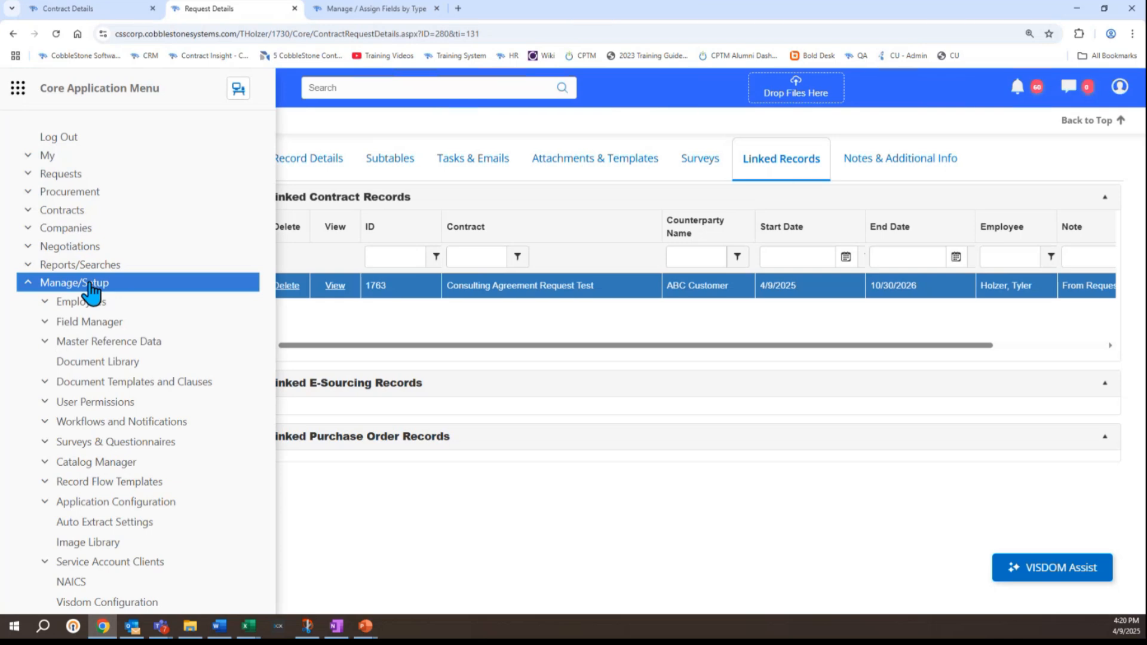
scroll(89, 290, down, 1)
click(114, 443)
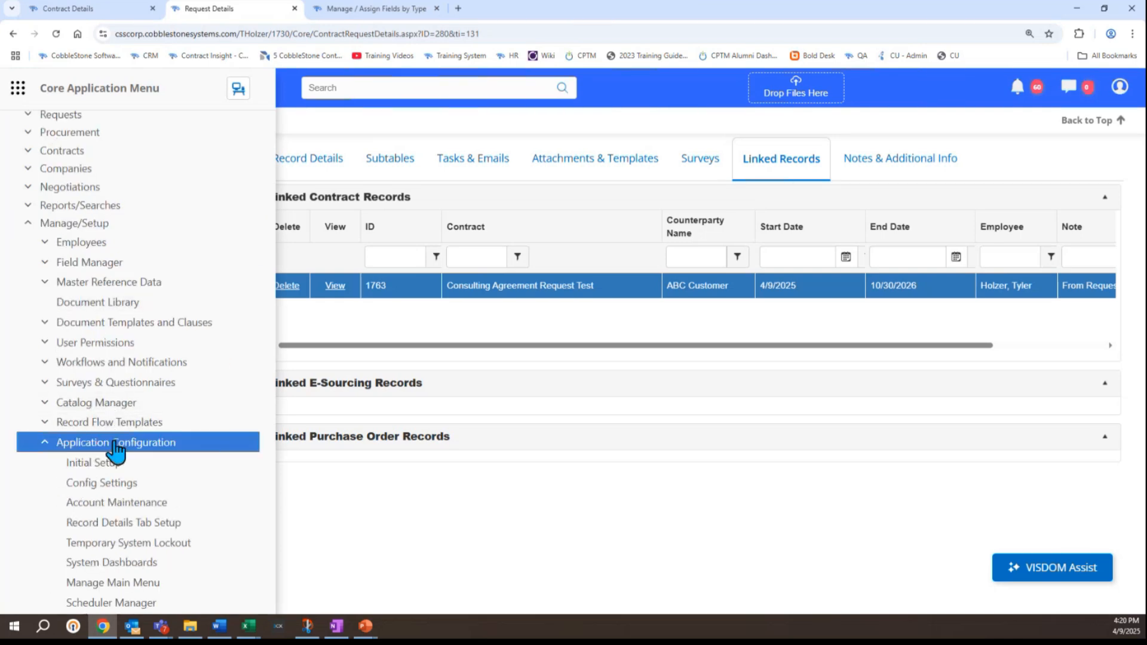
scroll(115, 452, down, 2)
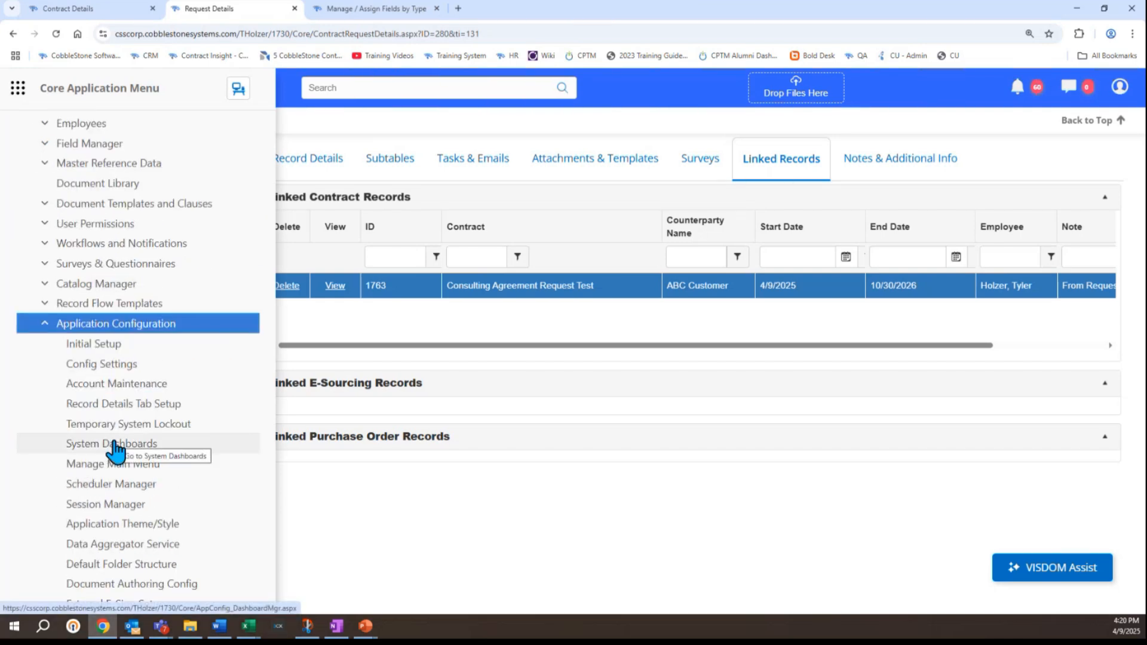
scroll(116, 452, down, 3)
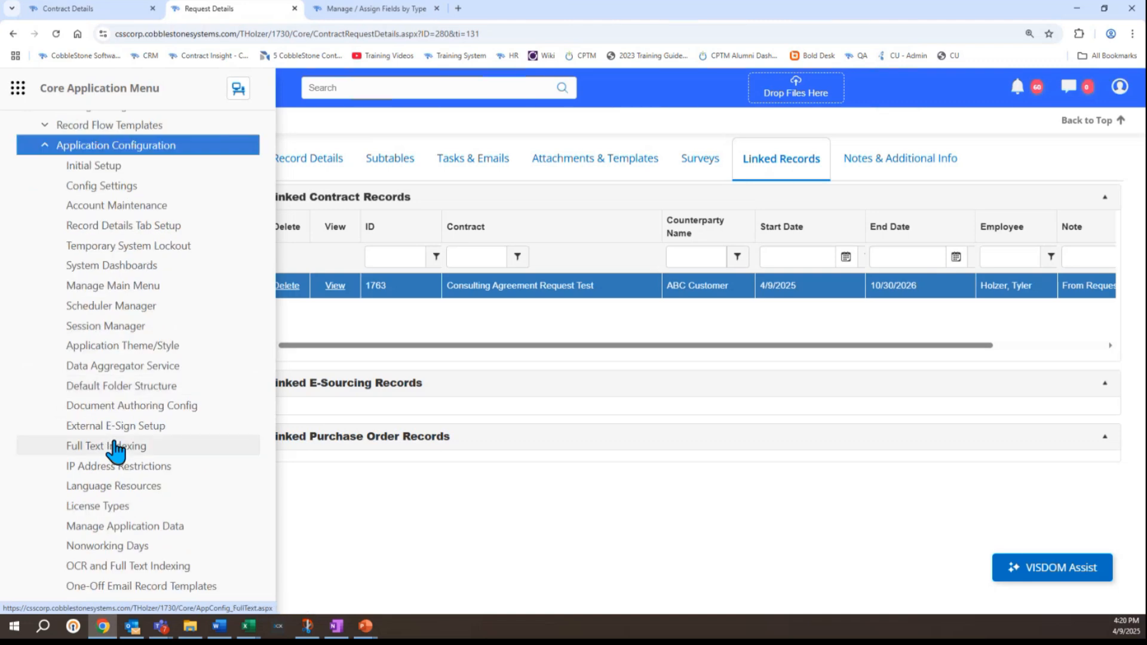
scroll(116, 452, down, 2)
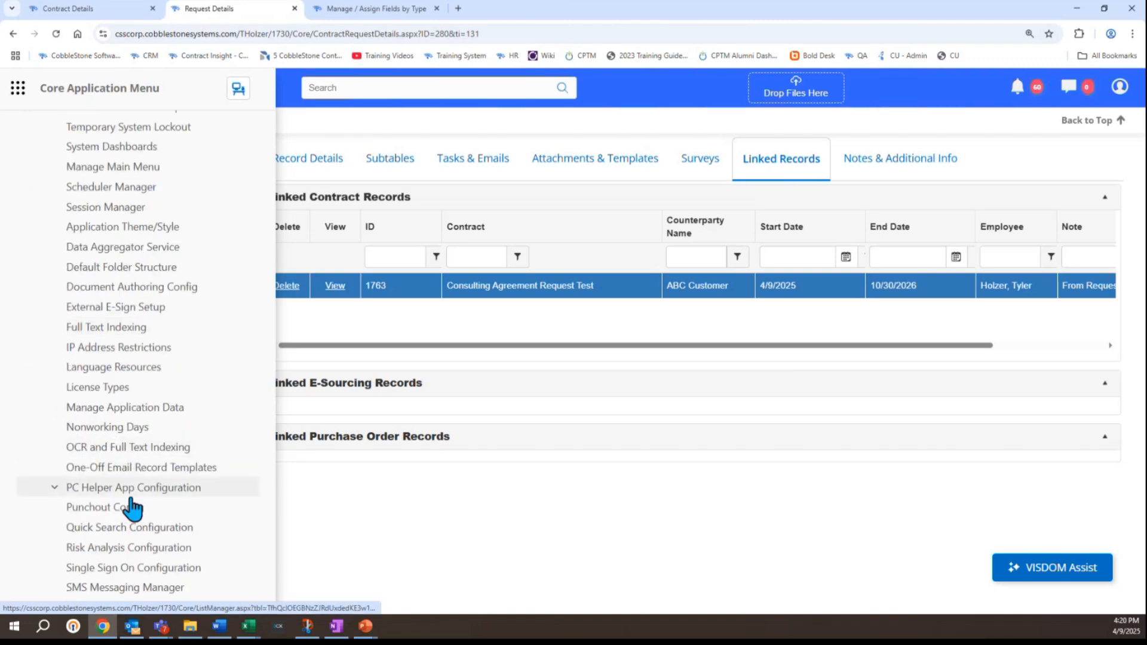
click(136, 530)
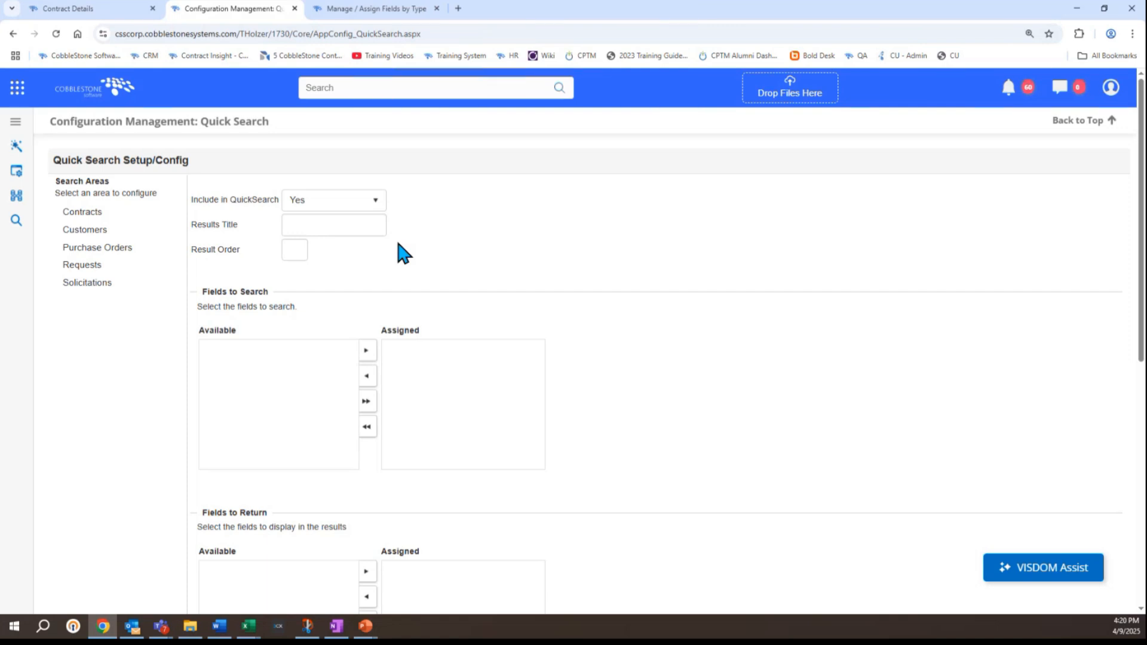
Step: View the quick search settings for the Requests area and the choices for including it in quick search
click(85, 270)
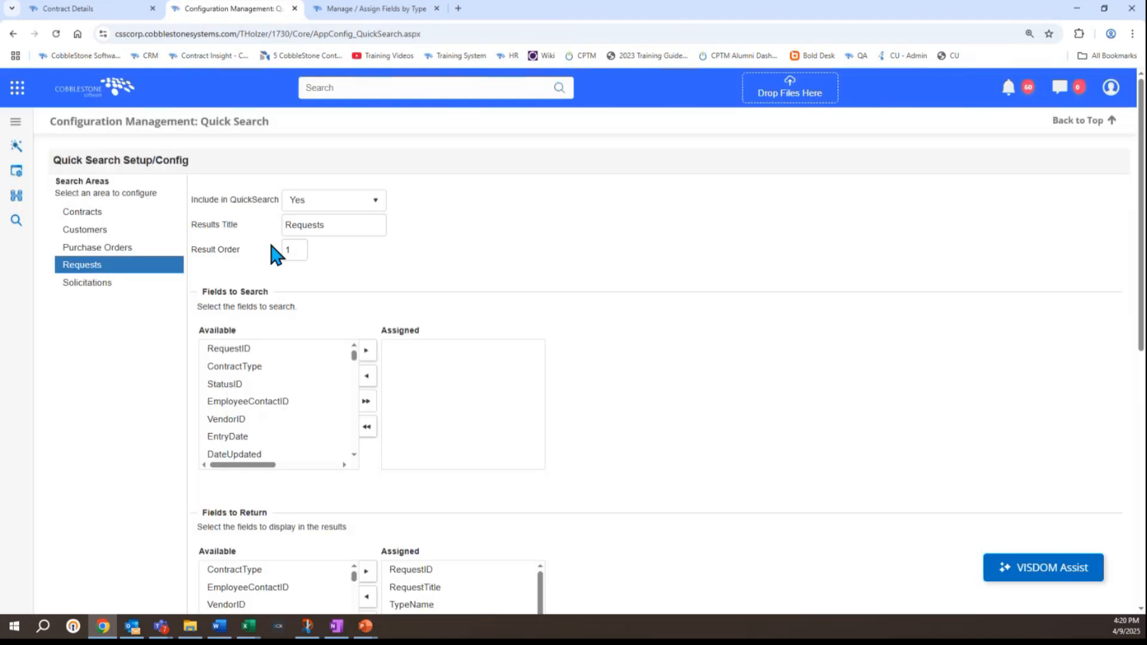
click(344, 205)
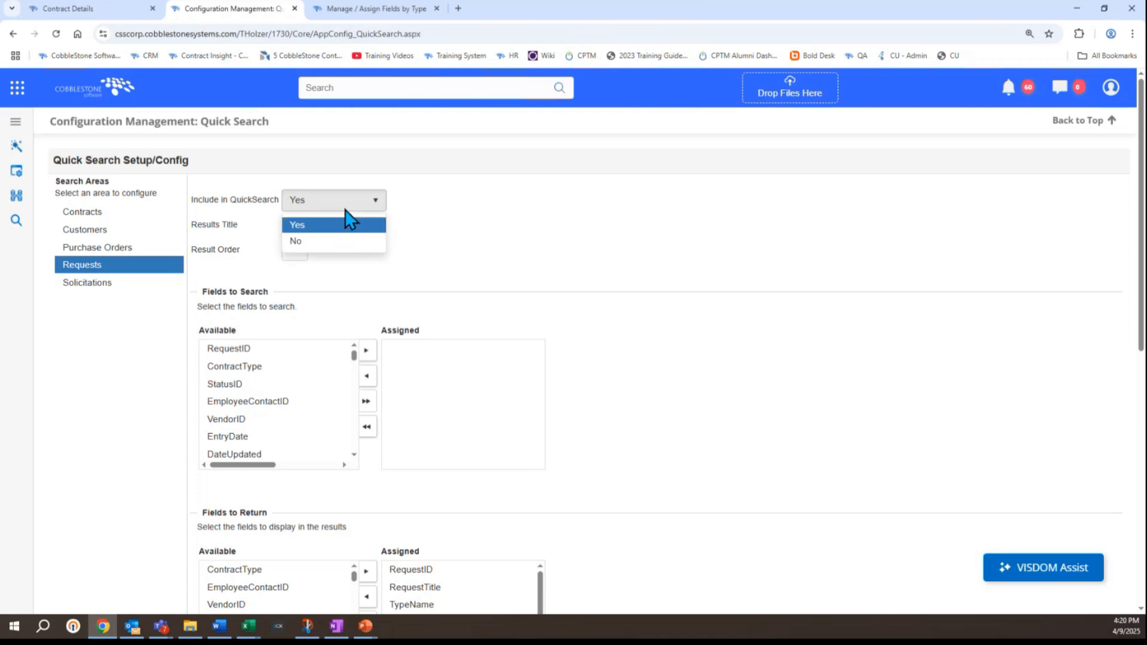
click(443, 84)
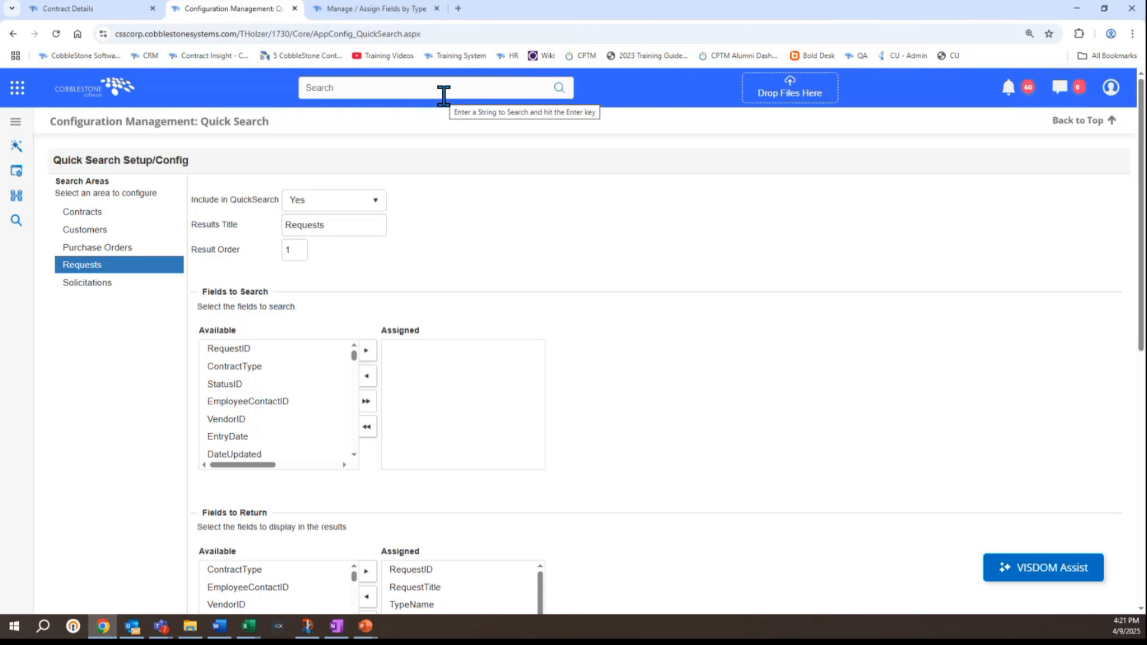
Step: Open the Review Requests list and view the statuses available for filtering the requests
click(16, 88)
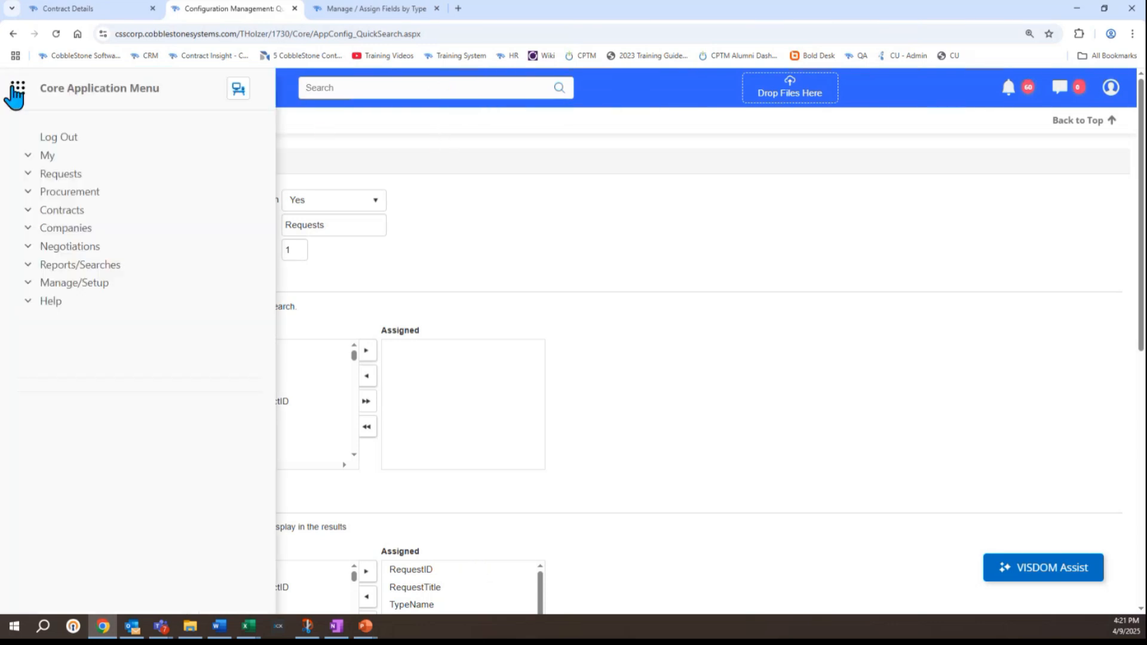
click(75, 175)
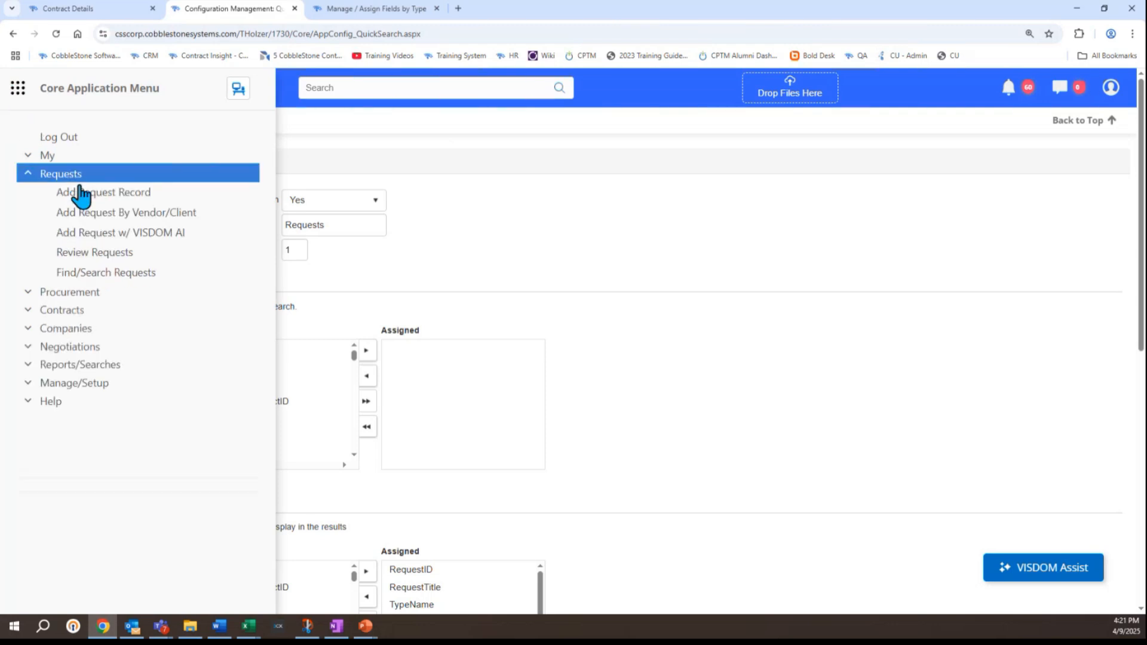
click(100, 253)
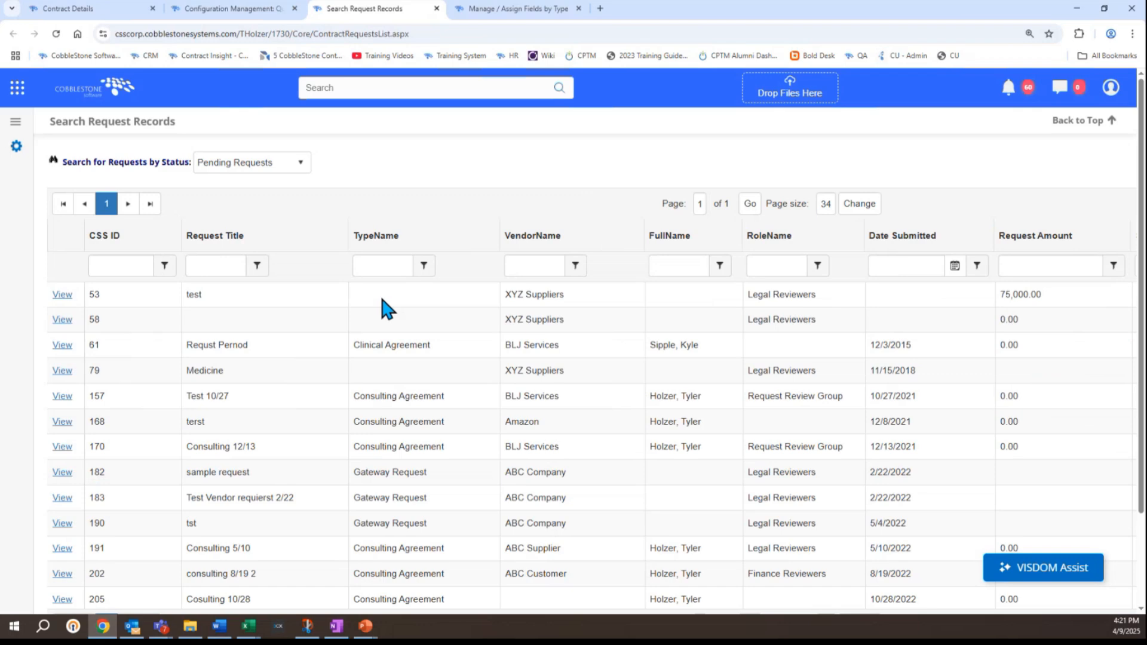
click(256, 170)
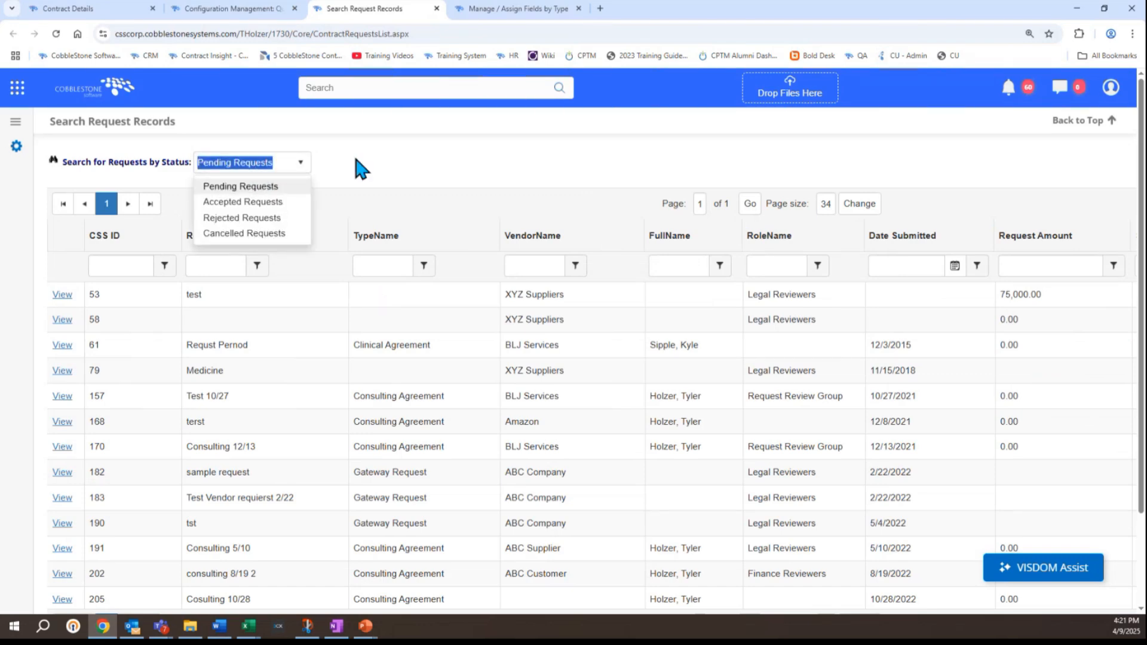
click(356, 169)
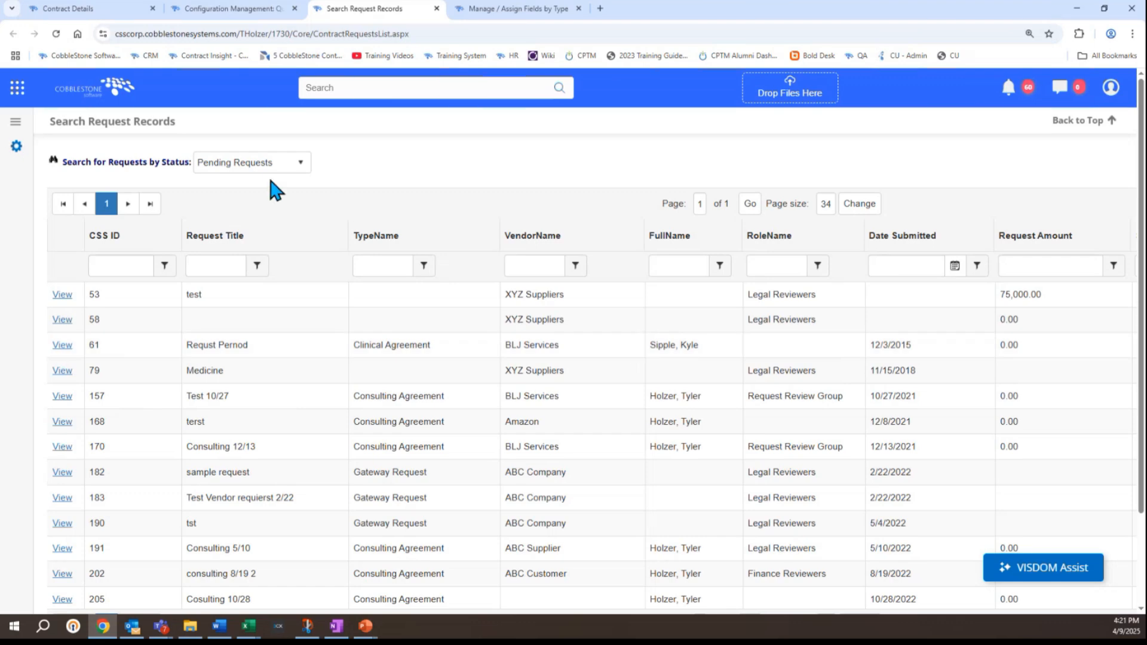
click(244, 170)
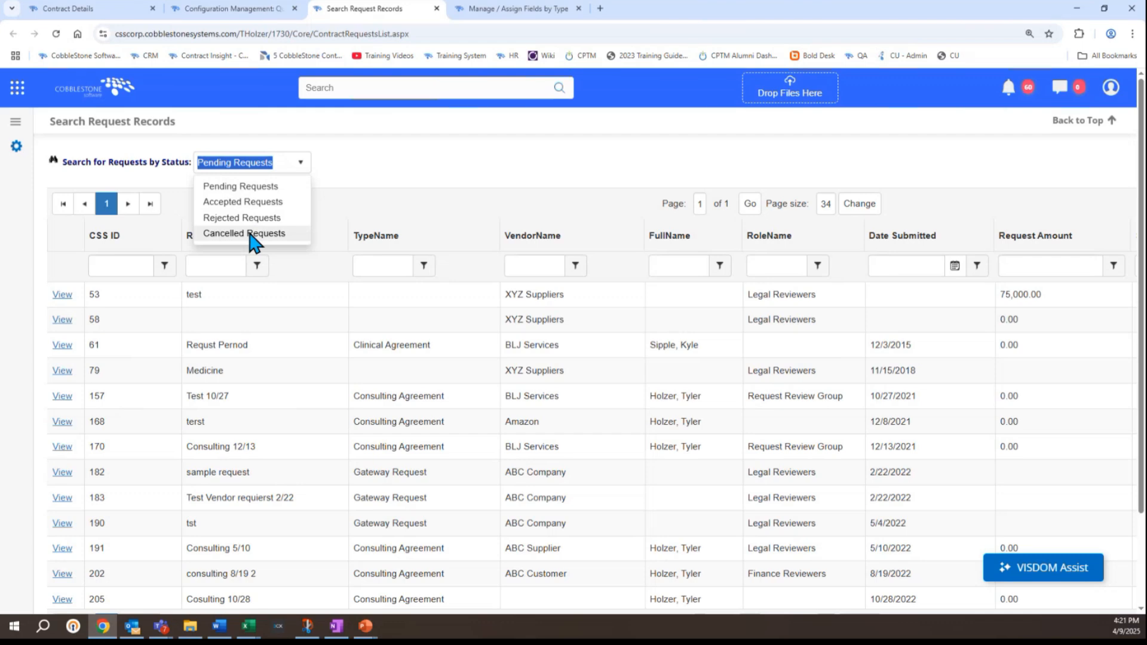
Step: Open the Find/Search Requests page and view the filter categories of the standard search
click(16, 122)
click(65, 173)
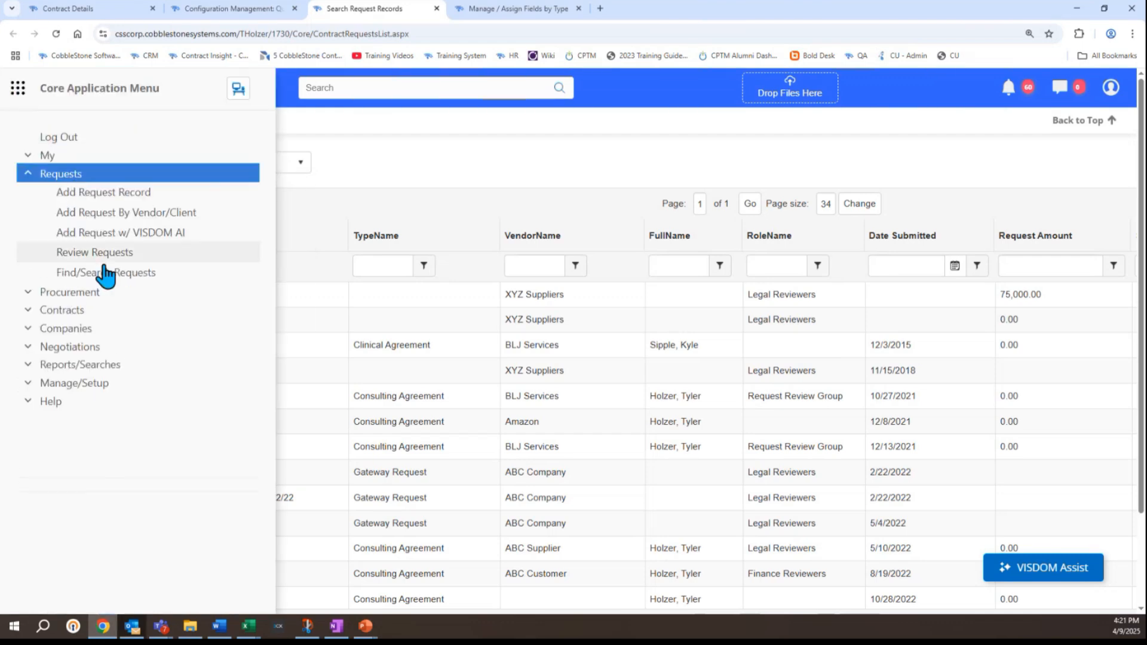
click(111, 280)
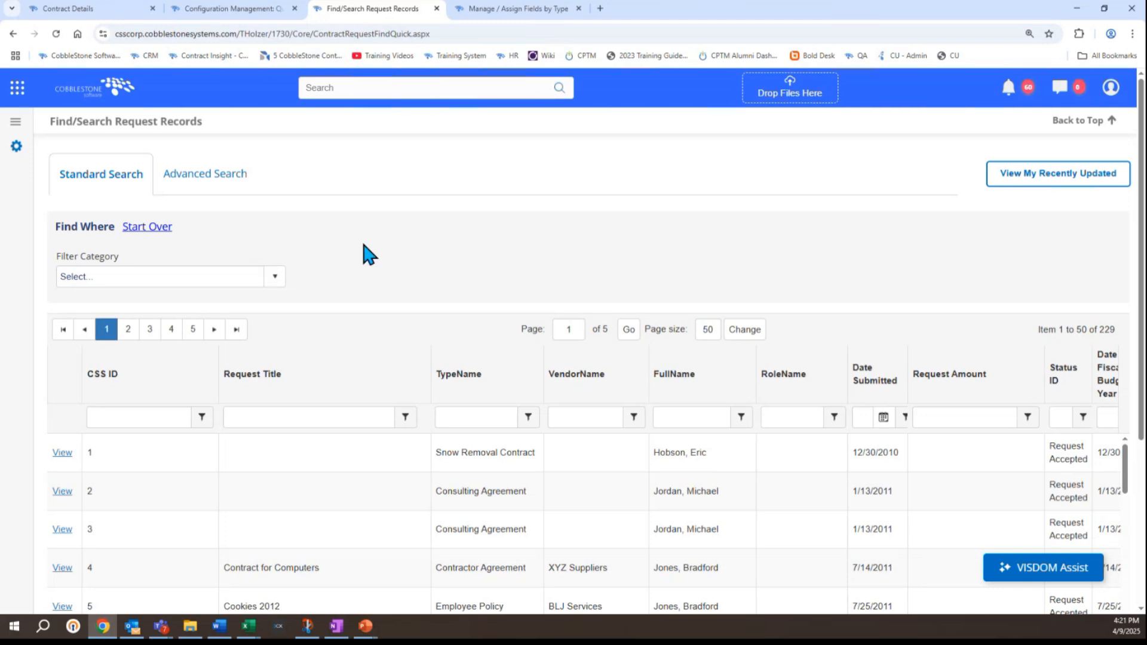
key(ctrl+minus)
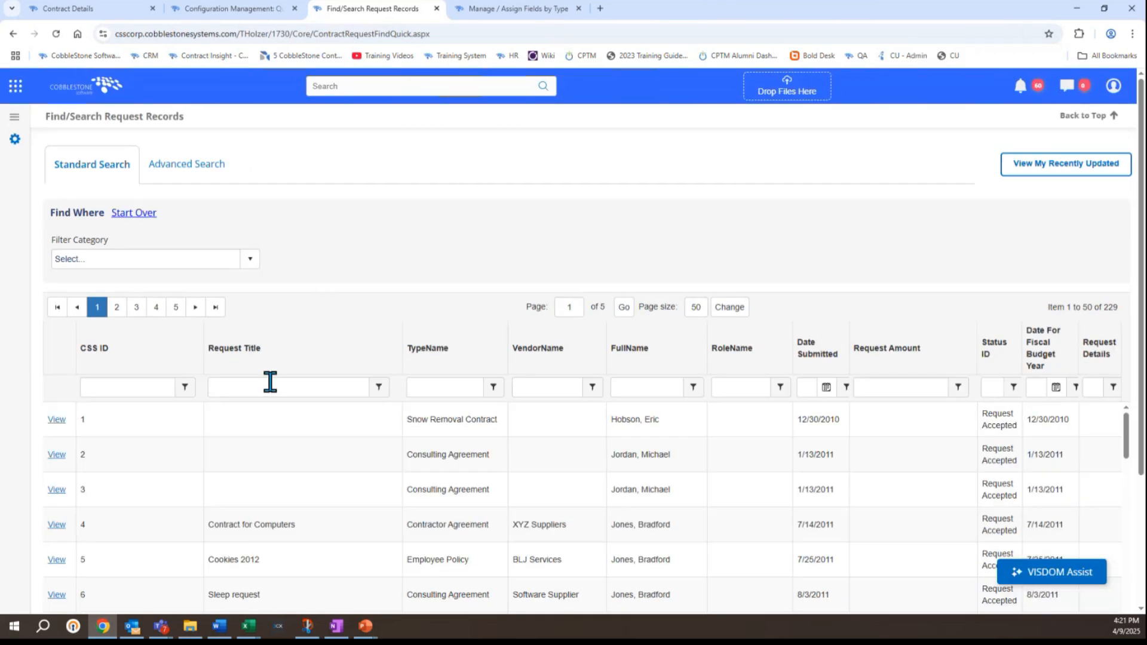
click(227, 257)
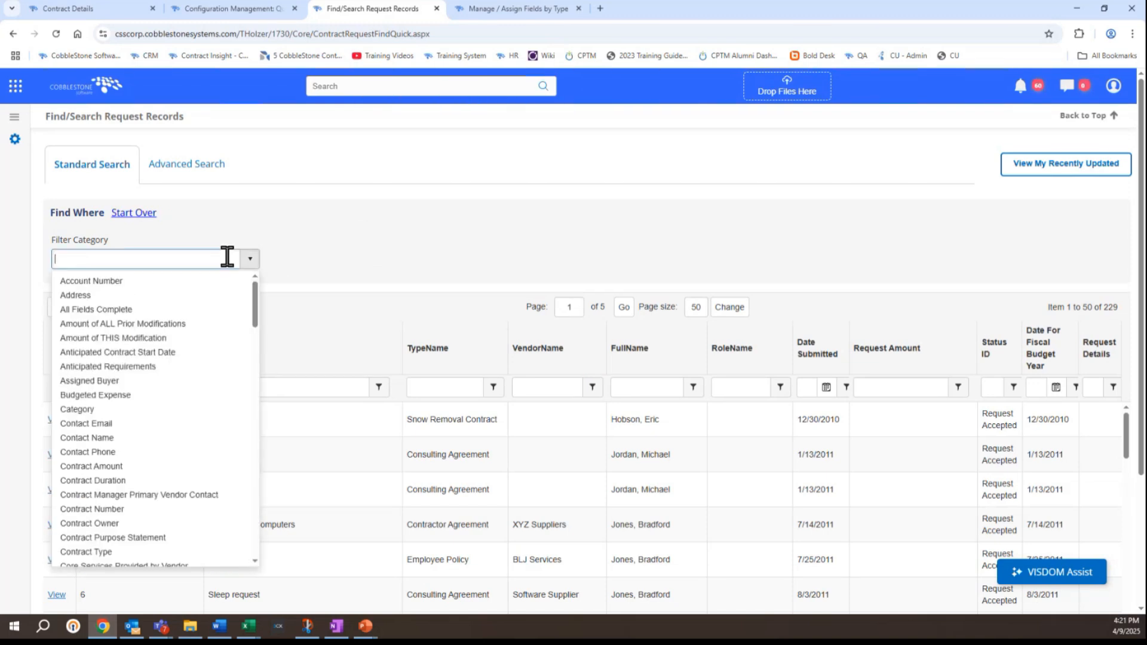
Step: View the advanced search for pending requests and check the list of recently updated requests
click(138, 465)
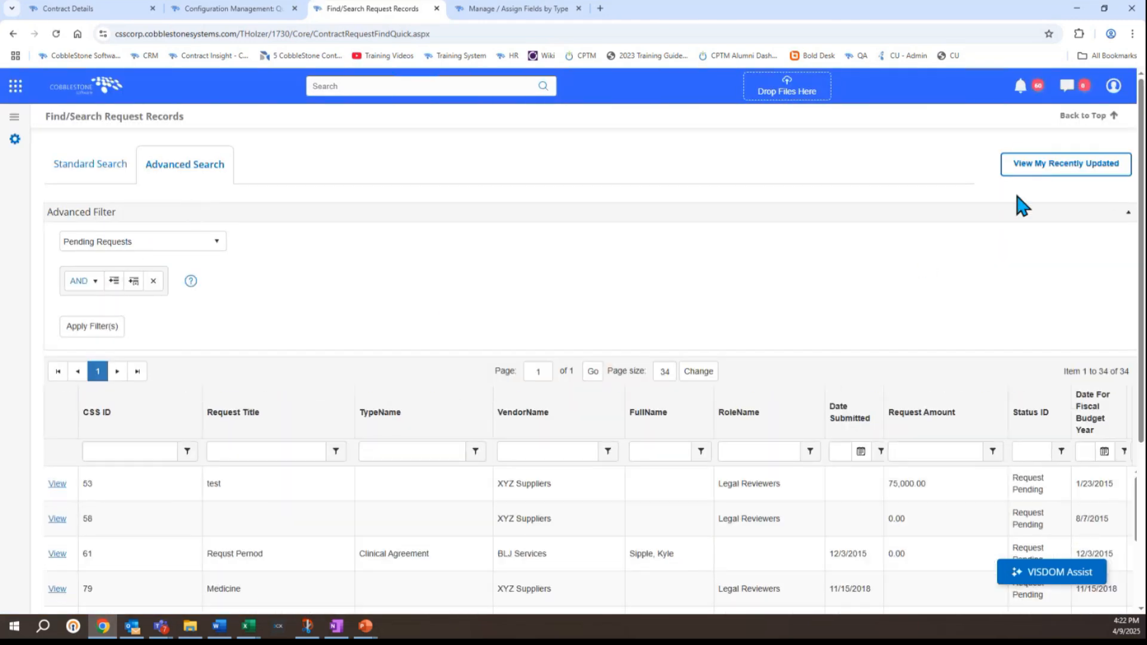
click(1036, 174)
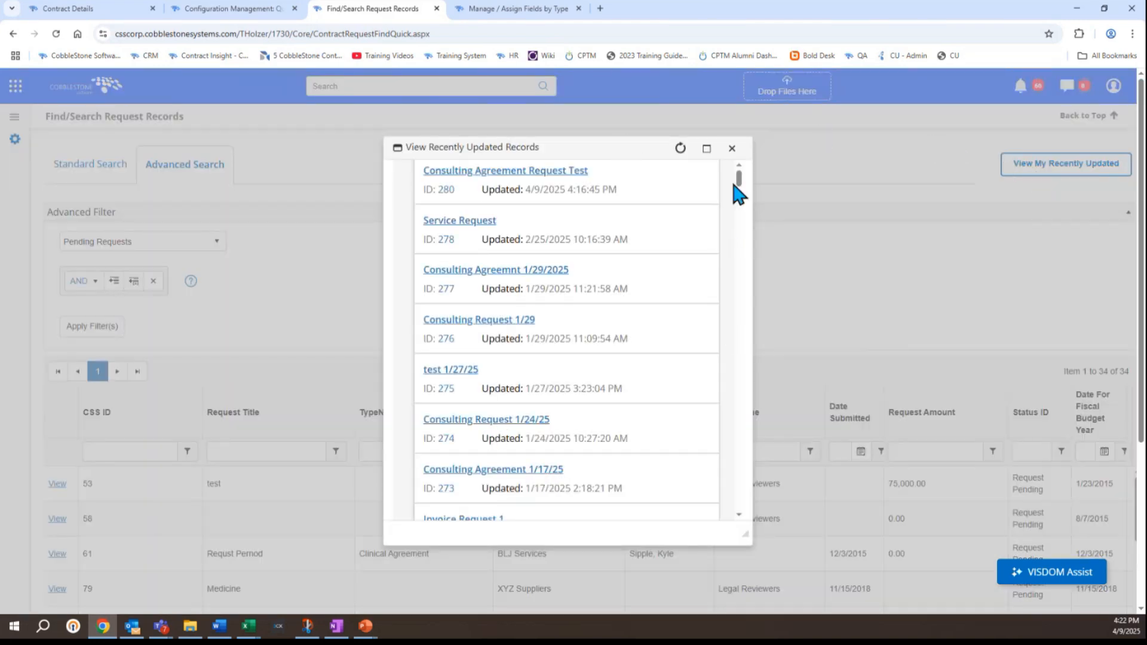
click(732, 148)
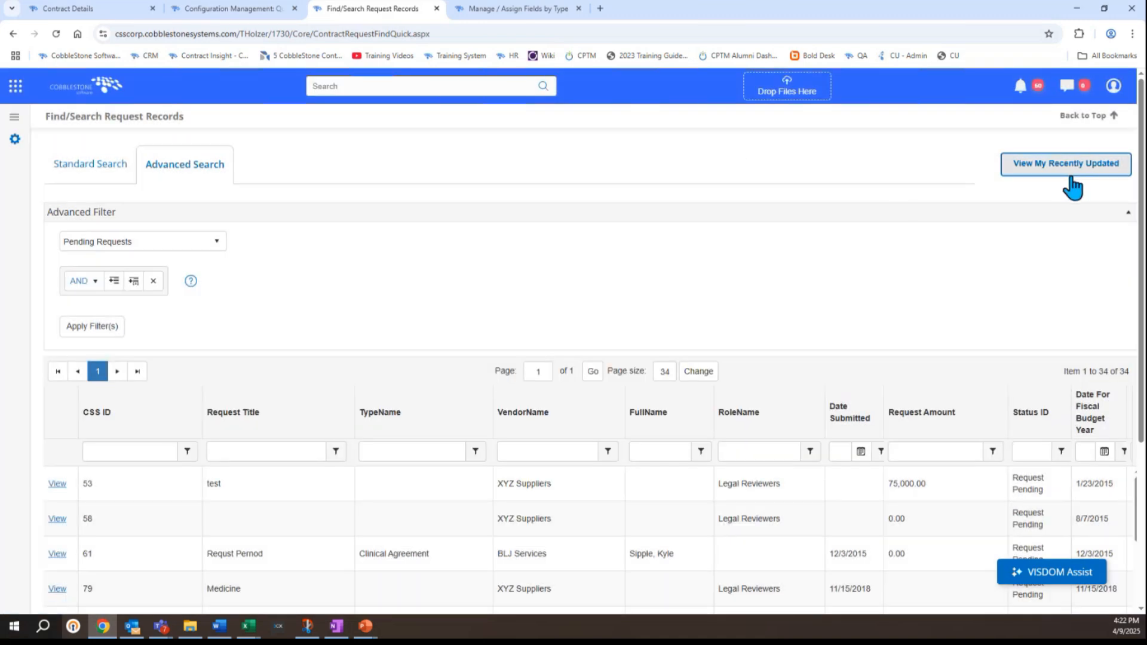